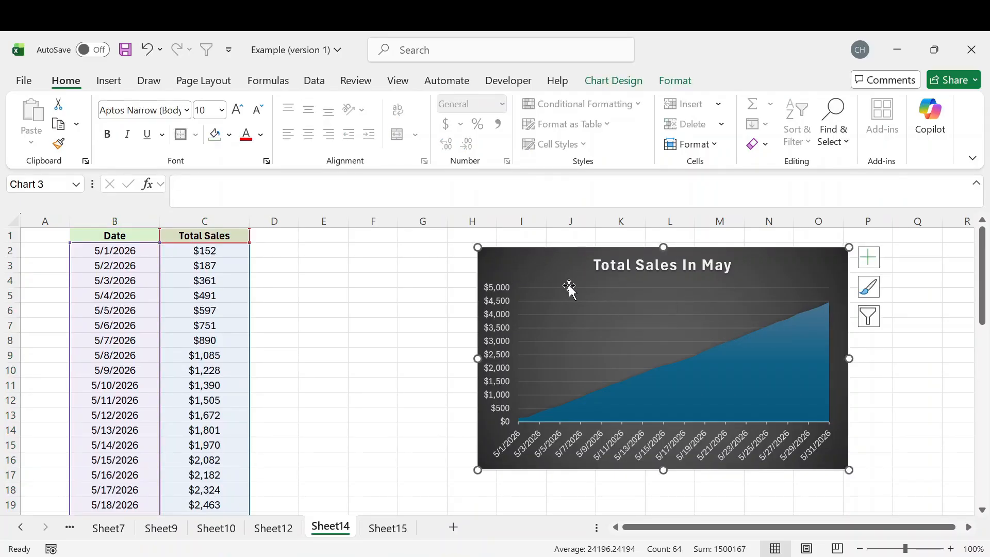
# Deselect the chart and select the Date and Total Sales data from B1 down through column C.
pyautogui.click(312, 268)
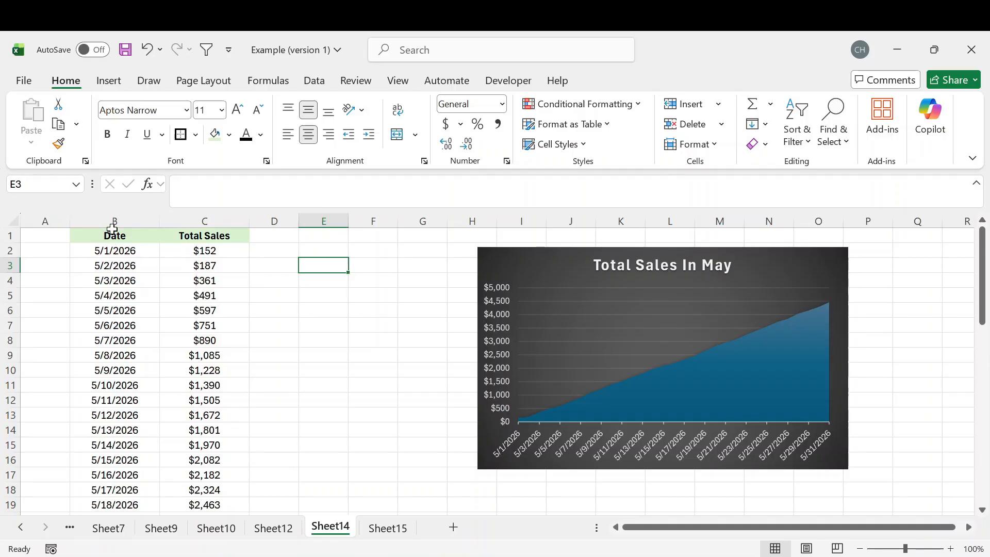
pyautogui.moveTo(112, 235); pyautogui.dragTo(212, 526)
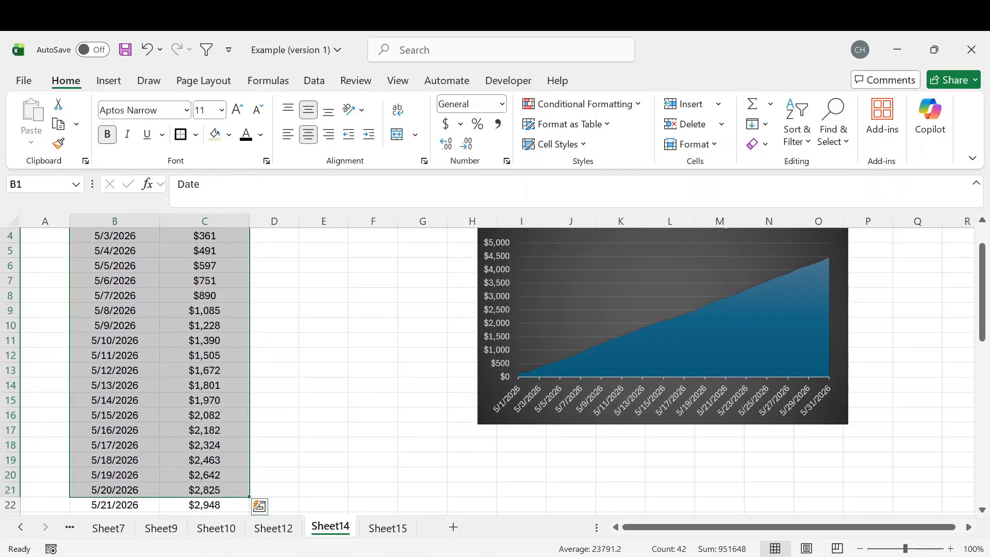
pyautogui.scroll(1, 154, 361)
pyautogui.click(115, 87)
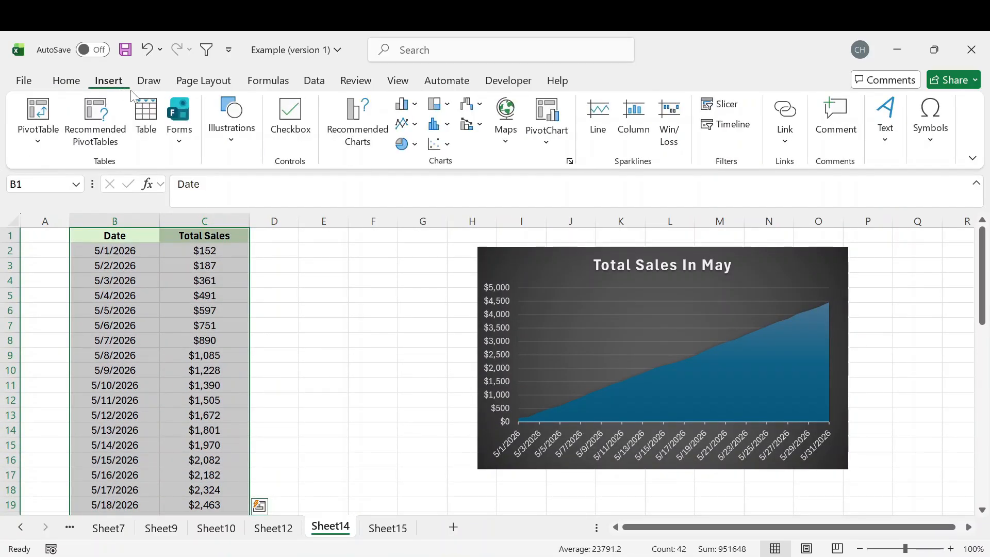
pyautogui.click(368, 135)
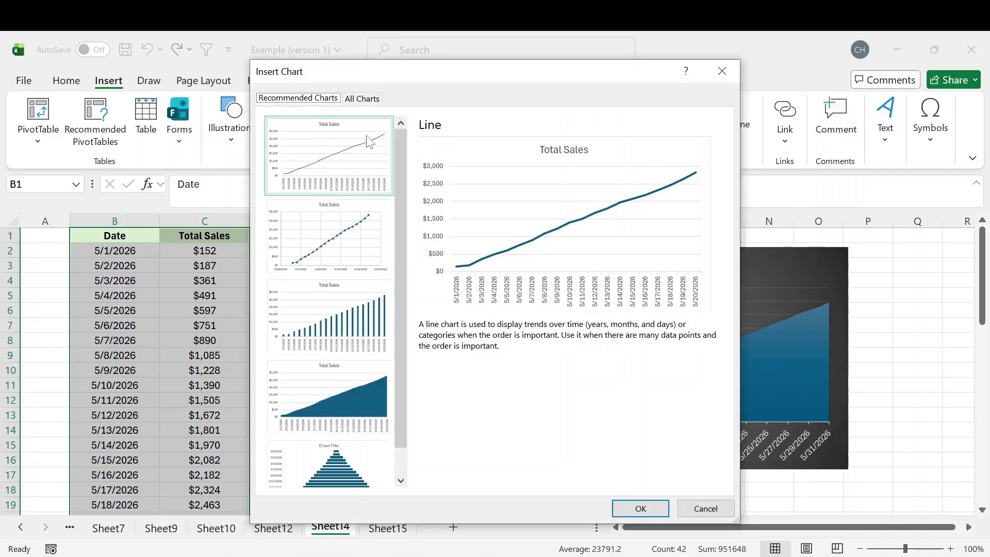
pyautogui.moveTo(397, 213); pyautogui.dragTo(359, 131)
pyautogui.click(328, 397)
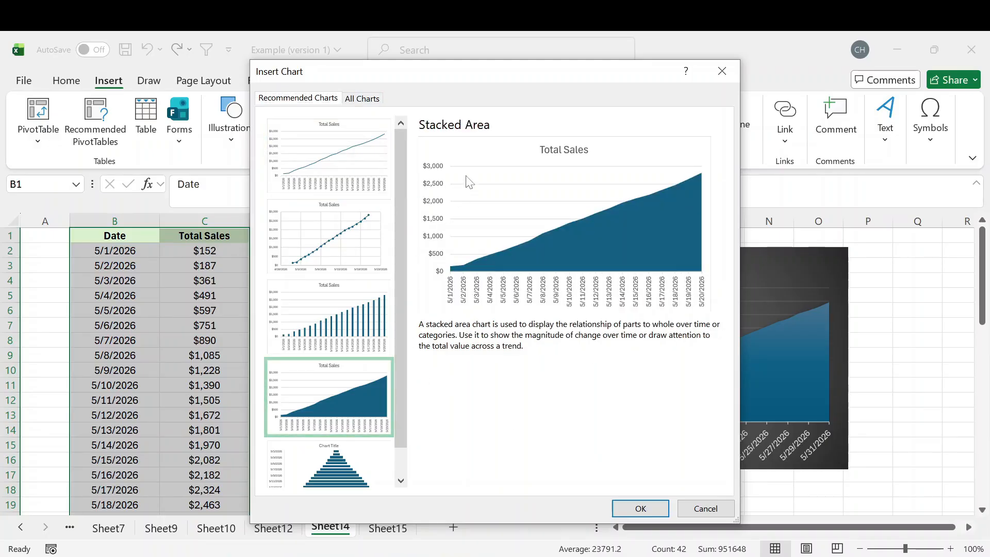
pyautogui.click(722, 511)
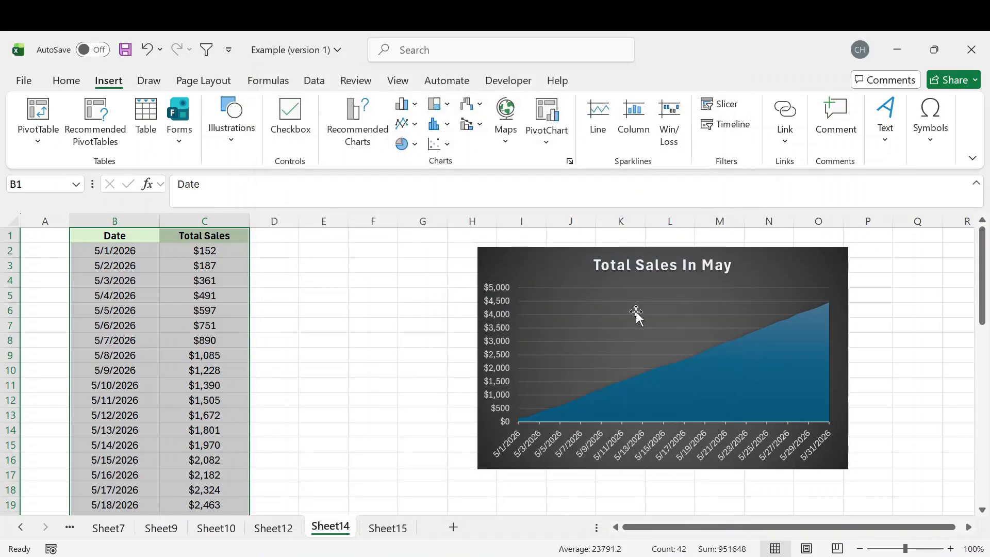
# Enter the 'Reference' heading in E1 and widen columns E through G.
pyautogui.click(333, 240)
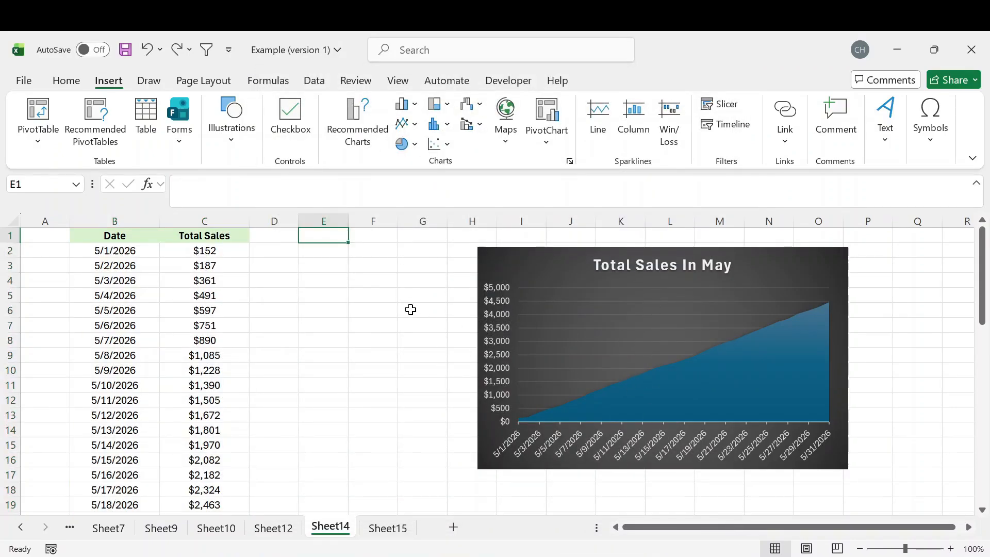
pyautogui.write('Reference')
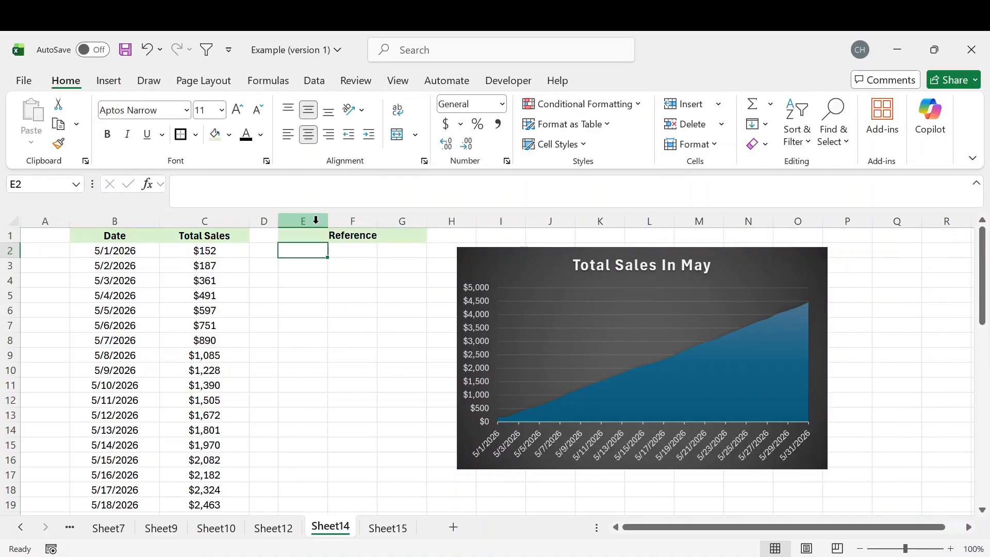
pyautogui.moveTo(307, 215); pyautogui.dragTo(347, 216)
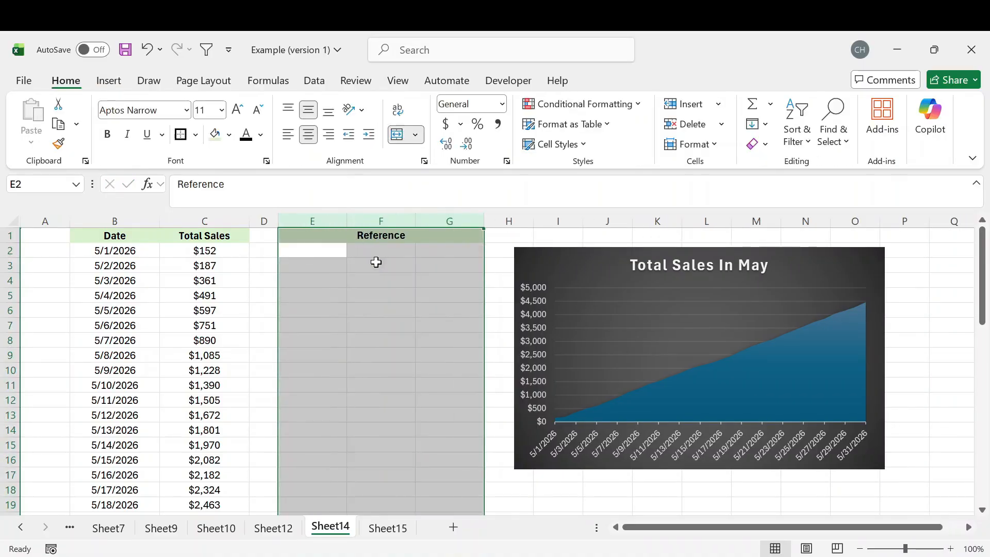
pyautogui.click(317, 256)
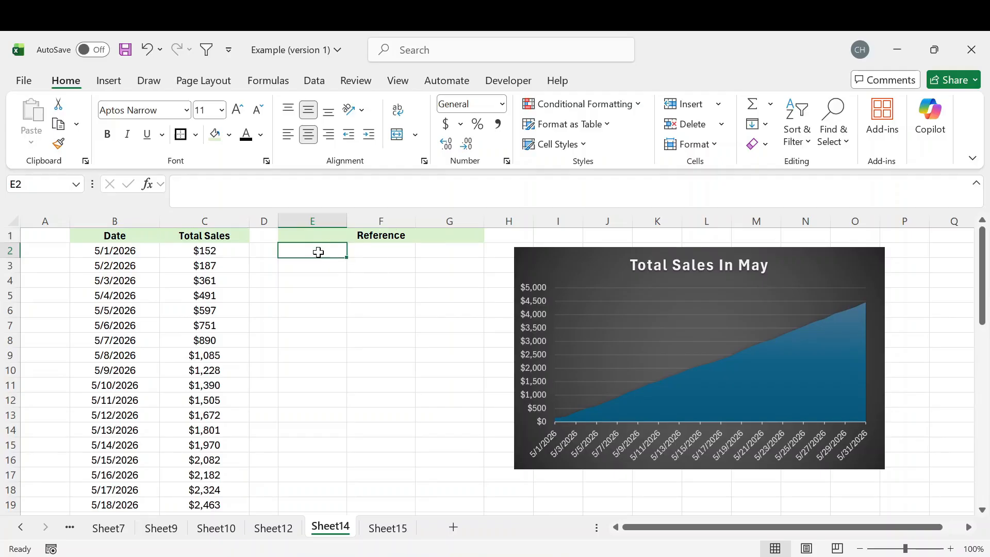
pyautogui.scroll(-6, 125, 252)
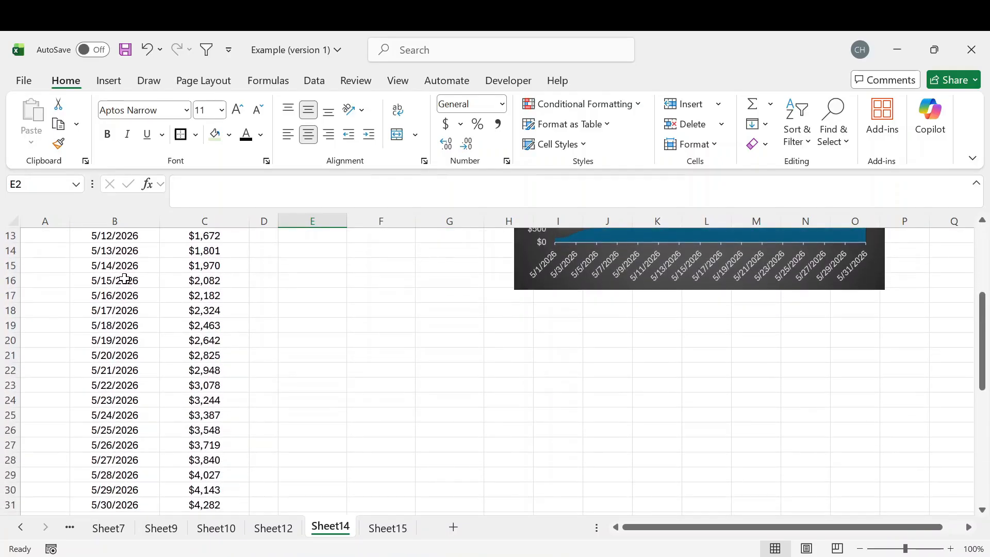
pyautogui.scroll(6, 125, 280)
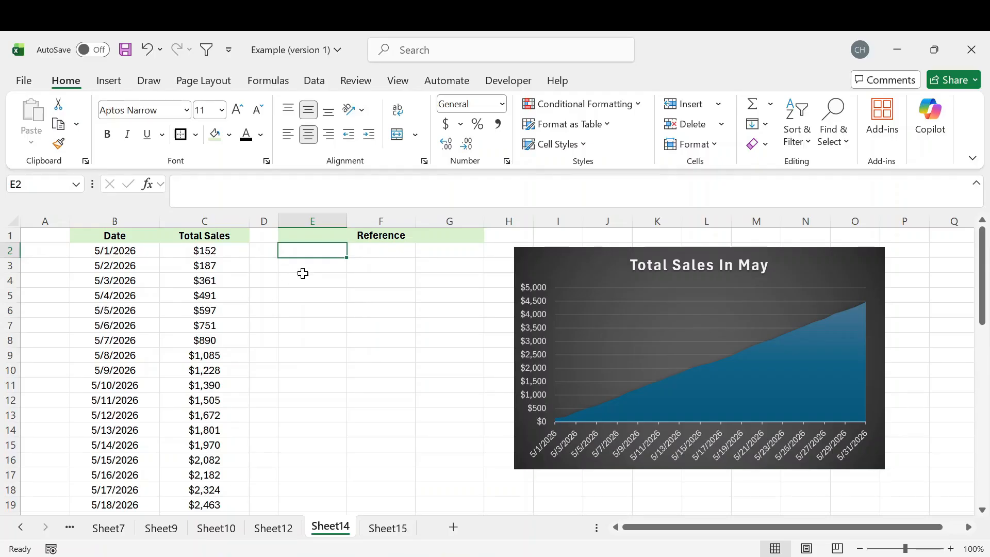
# Enter a May date in E2, then the formula =E2 in E3 and =E3 in E4.
pyautogui.write('5/15/26')
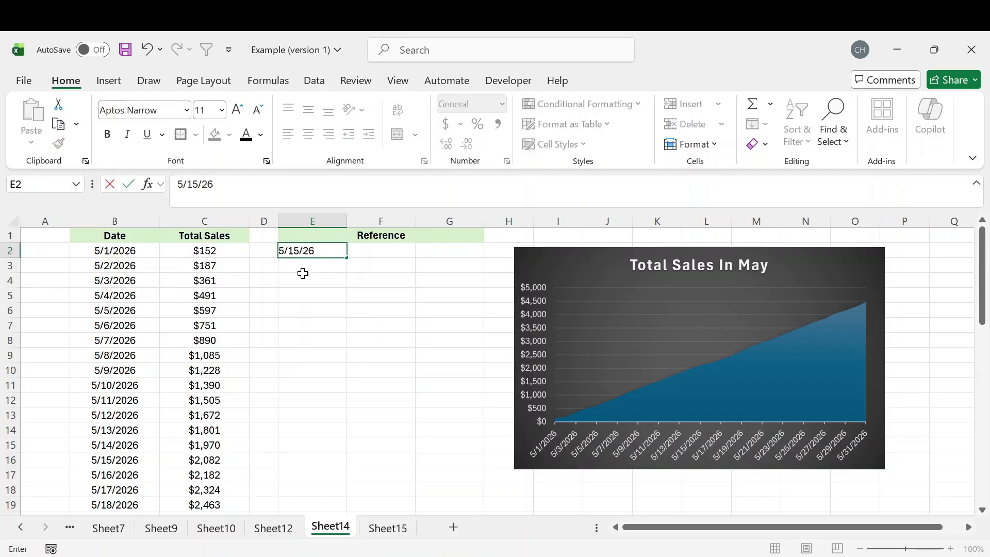
pyautogui.press('Return')
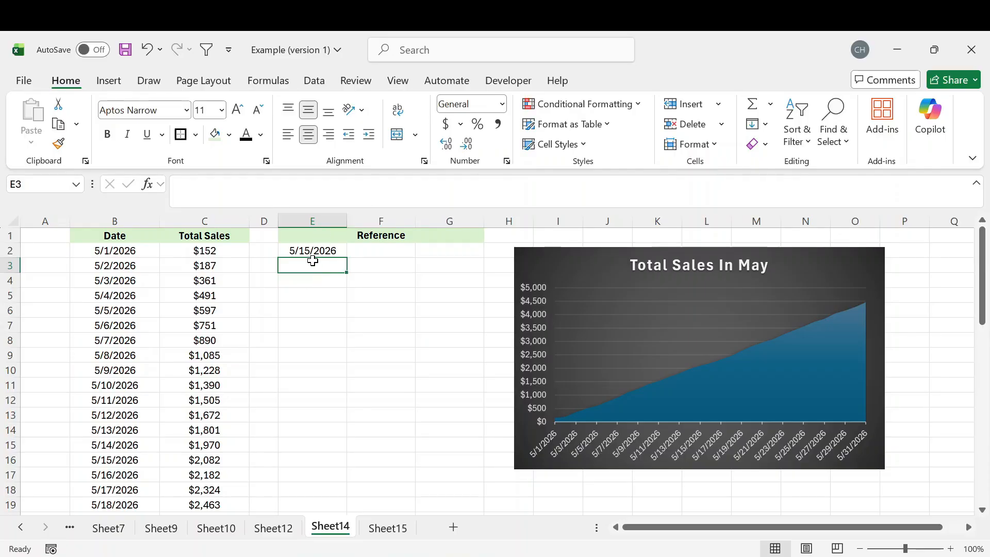
pyautogui.write('=')
pyautogui.press('Up')
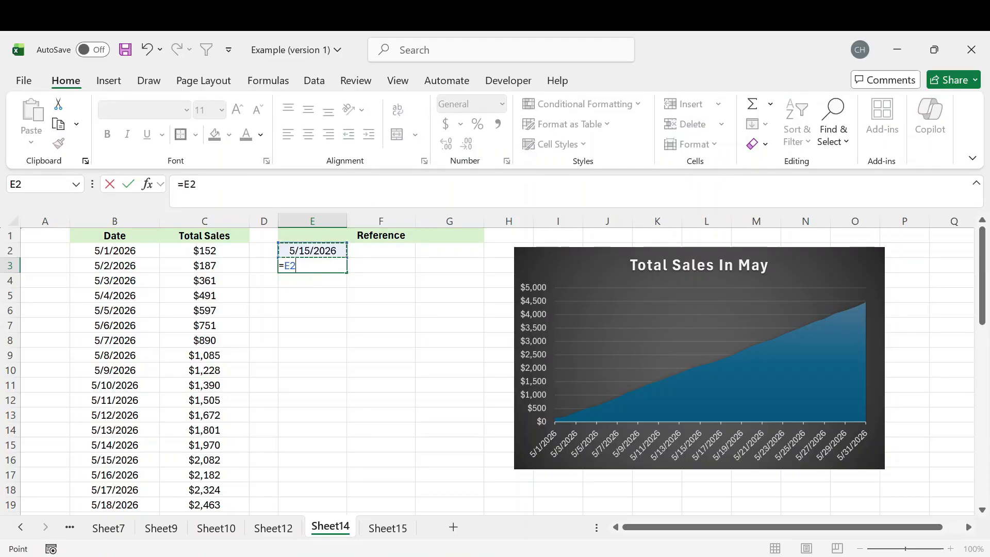
pyautogui.press('Return')
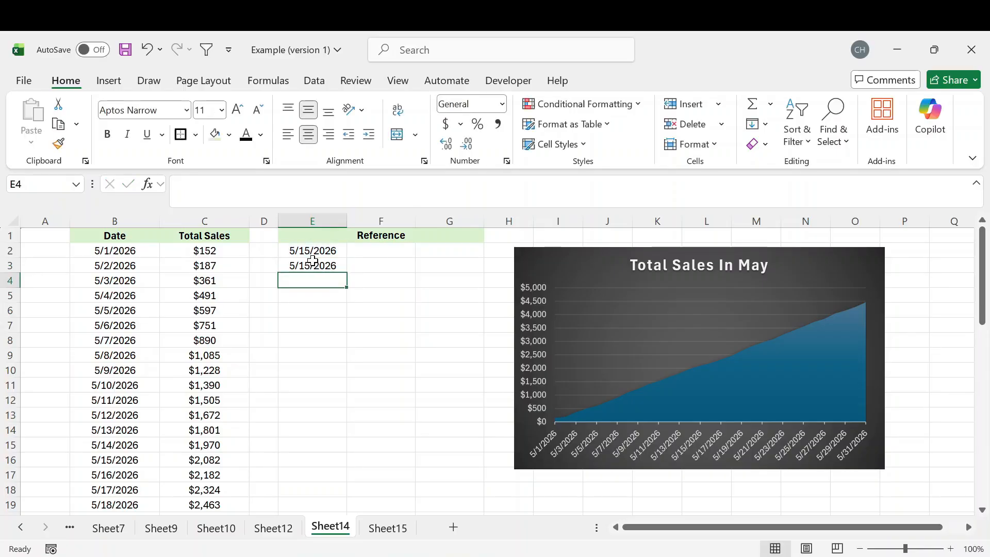
pyautogui.write('=')
pyautogui.click(315, 266)
pyautogui.press('Return')
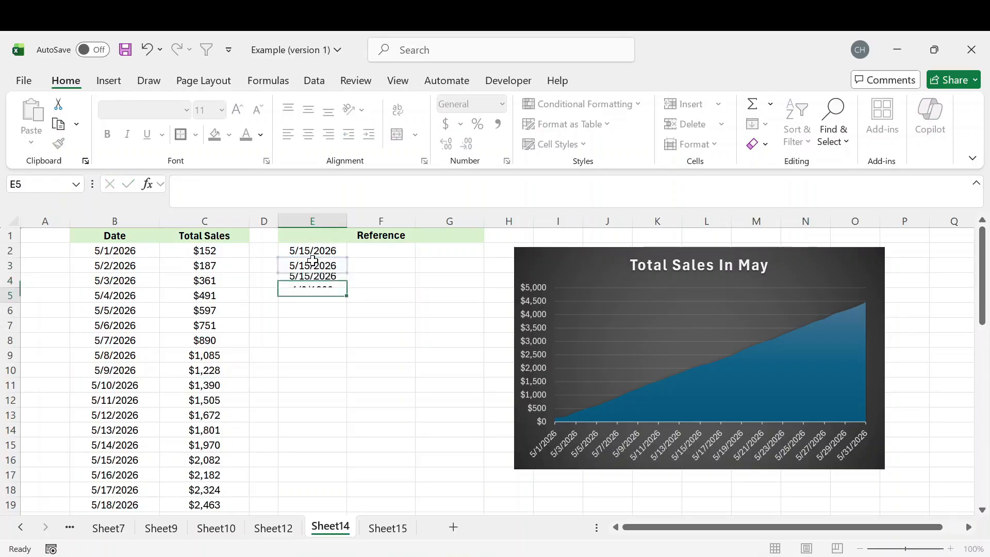
# Change E2 to 5/16/2026 so the linked cells E3 and E4 also show it.
pyautogui.moveTo(333, 251); pyautogui.dragTo(330, 279)
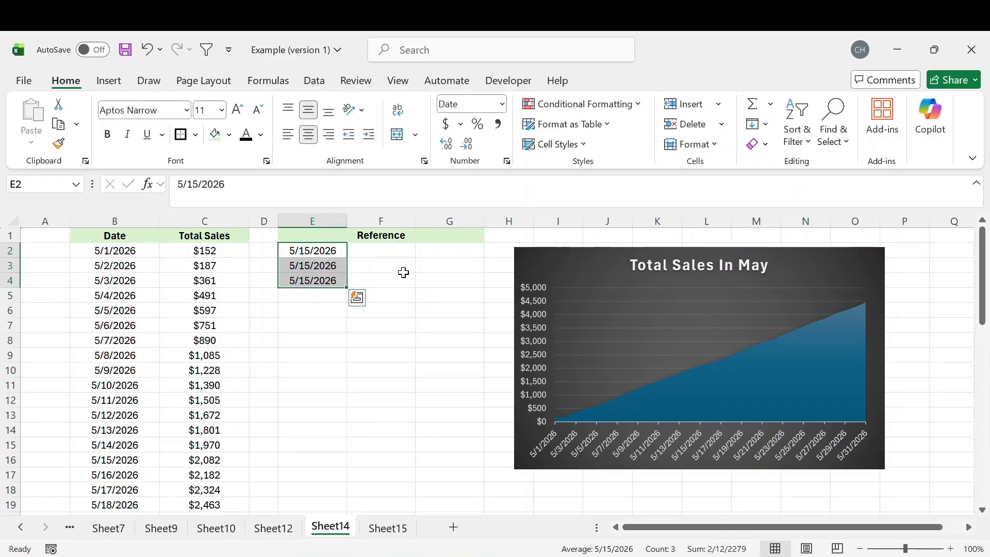
pyautogui.click(400, 268)
pyautogui.click(297, 251)
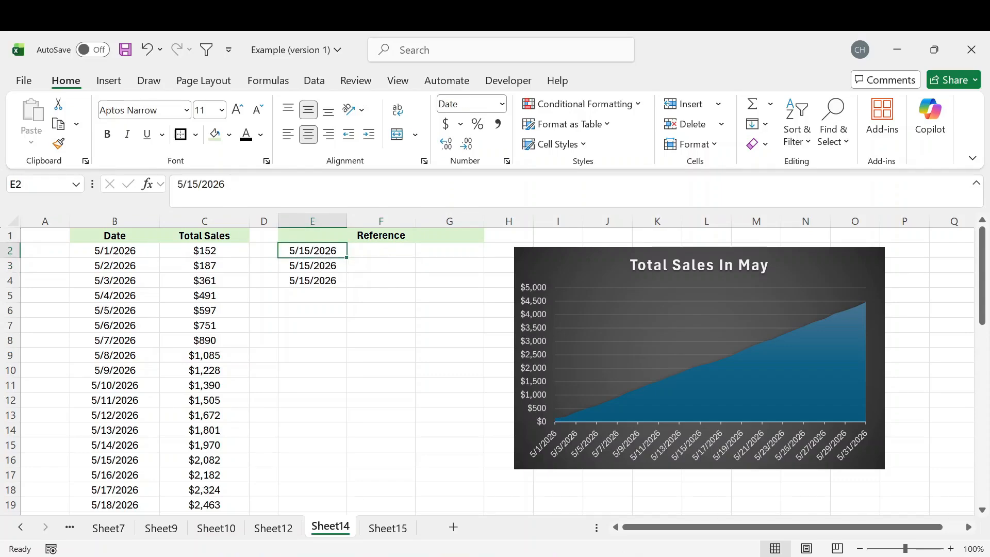
pyautogui.moveTo(227, 185); pyautogui.dragTo(176, 185)
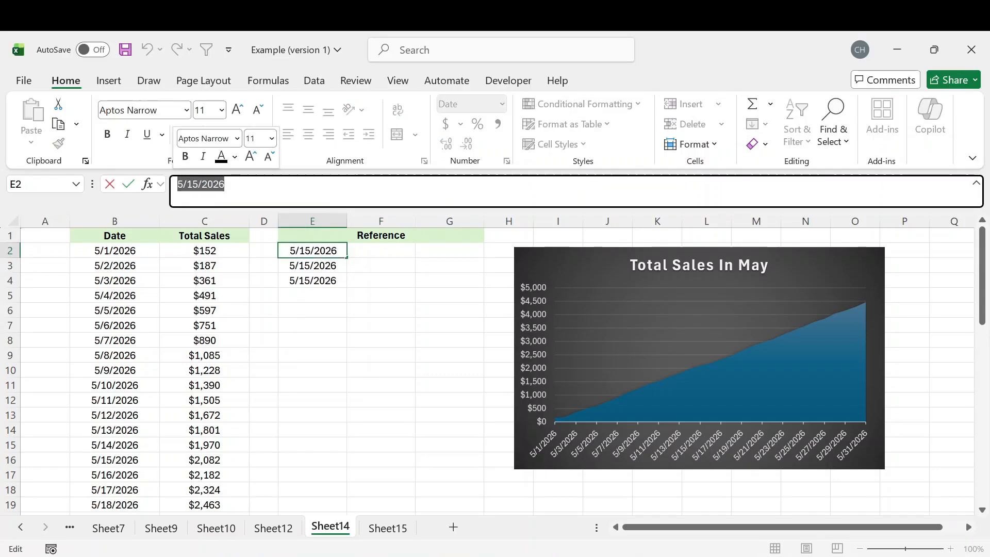
pyautogui.write('5/16/2026')
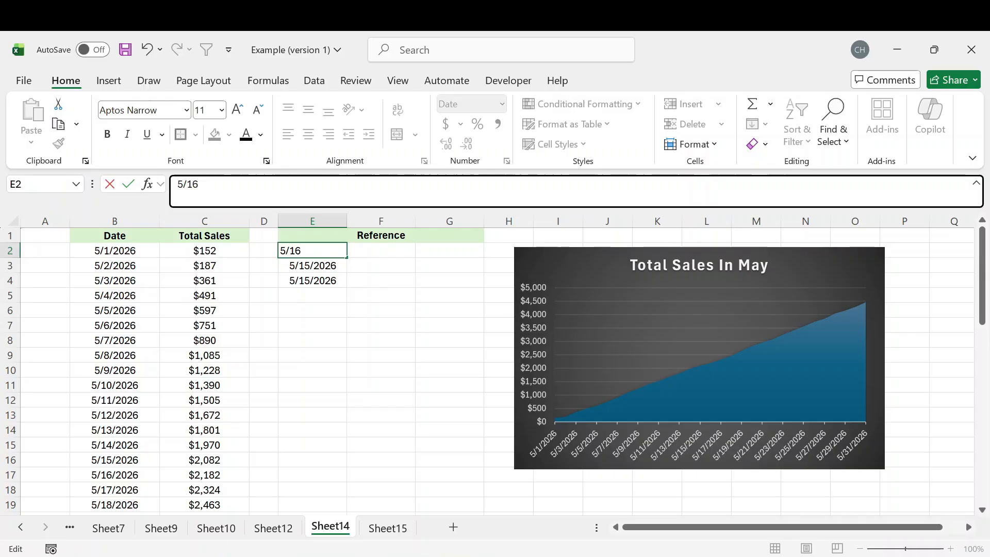
pyautogui.press('Return')
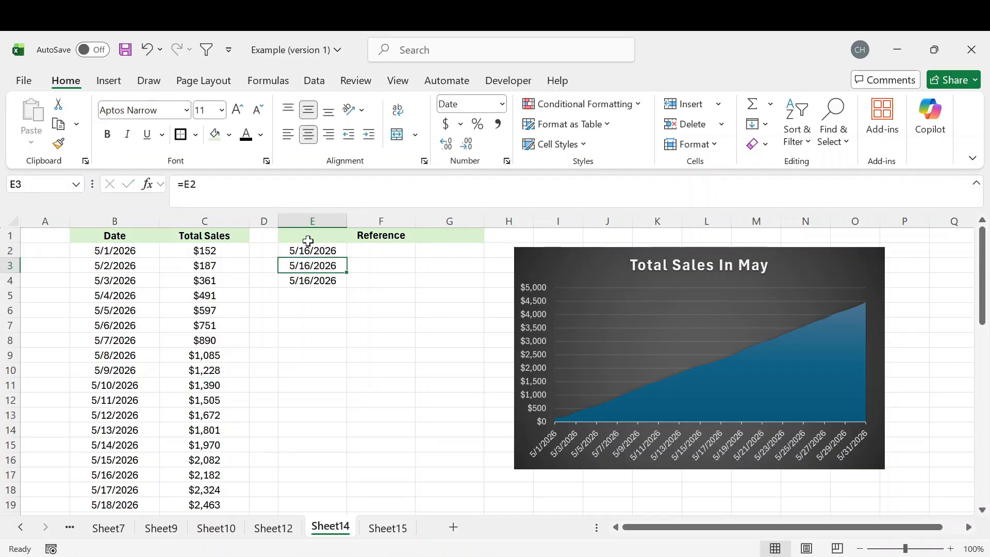
pyautogui.moveTo(309, 250); pyautogui.dragTo(312, 284)
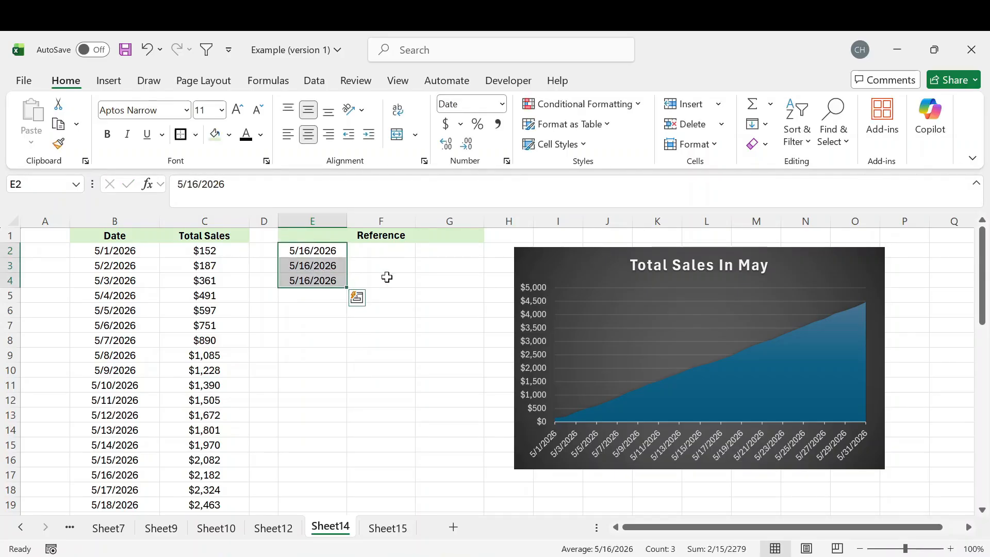
pyautogui.press('Up')
pyautogui.click(449, 221)
# Re-centre the Reference heading across E1:F1 only and delete column G.
pyautogui.click(355, 237)
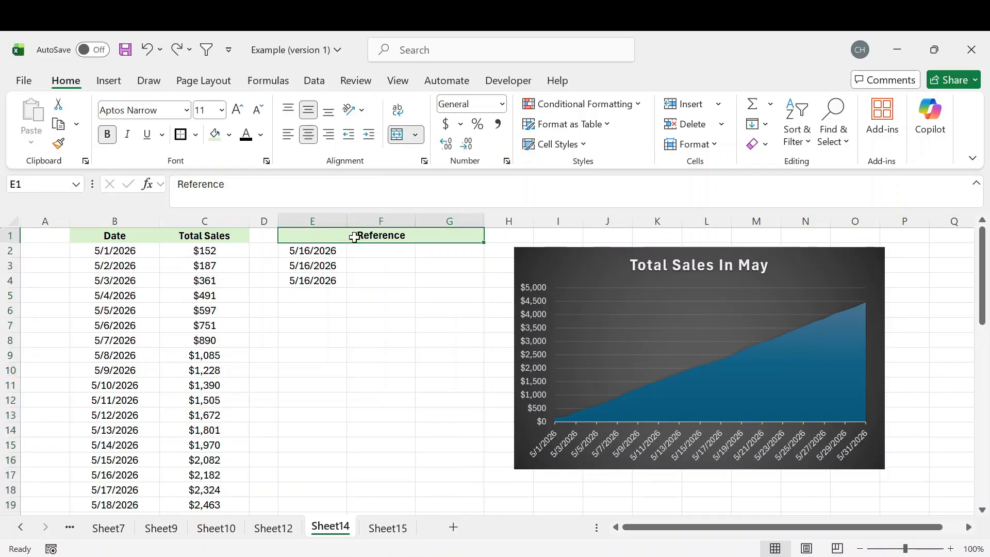
pyautogui.click(403, 136)
pyautogui.moveTo(318, 236); pyautogui.dragTo(382, 235)
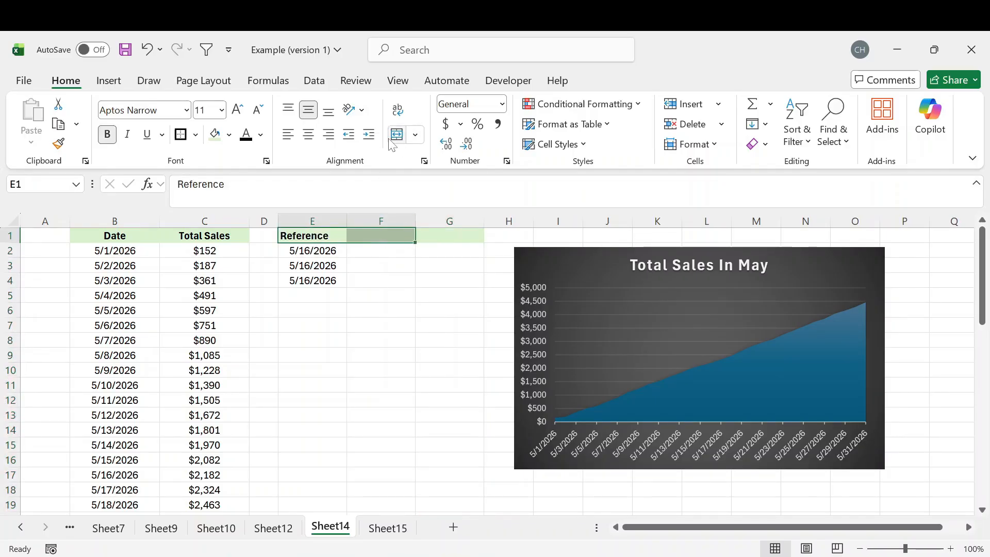
pyautogui.click(397, 135)
pyautogui.click(450, 223)
pyautogui.rightClick(450, 223)
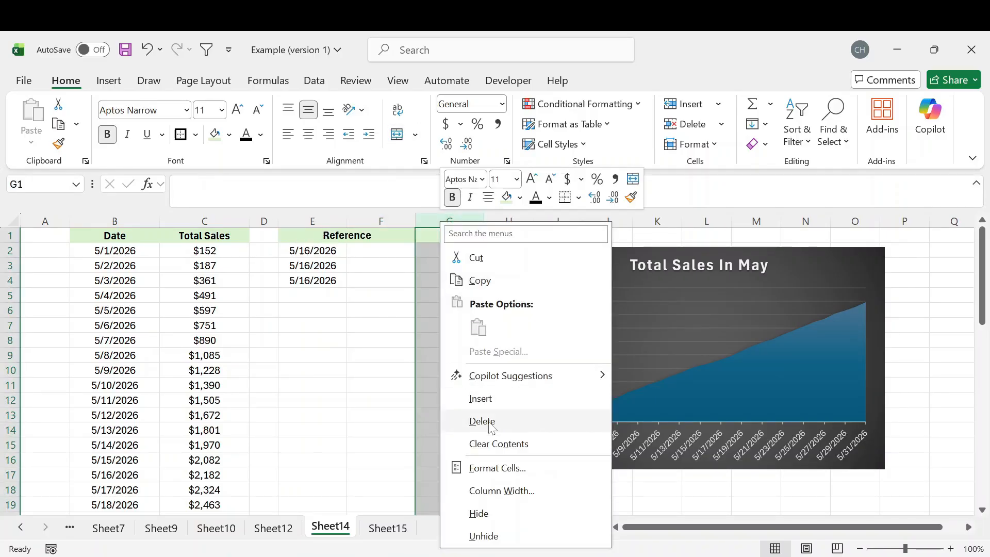
pyautogui.click(479, 418)
# Enter 0 in F2 beside the first Reference date.
pyautogui.click(382, 252)
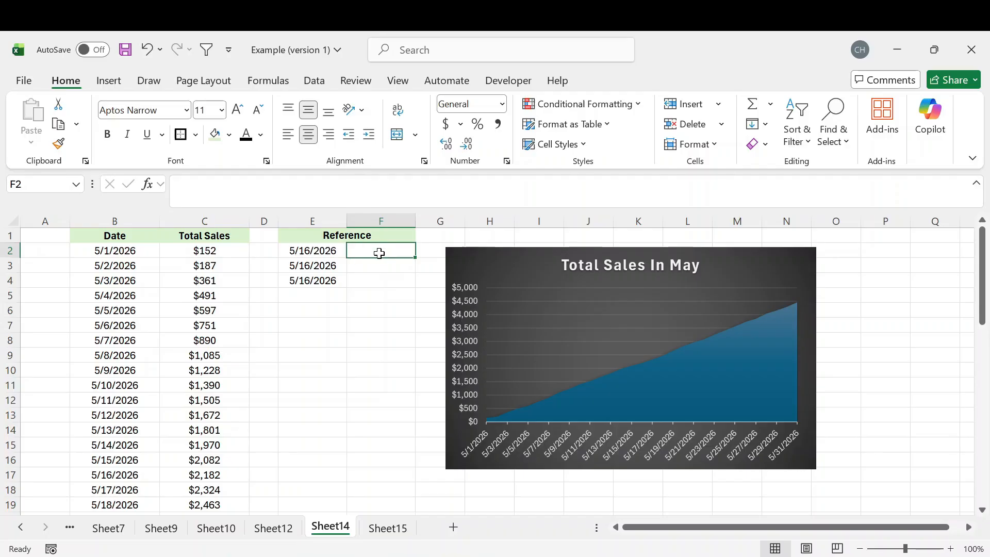
pyautogui.write('0')
pyautogui.press('Return')
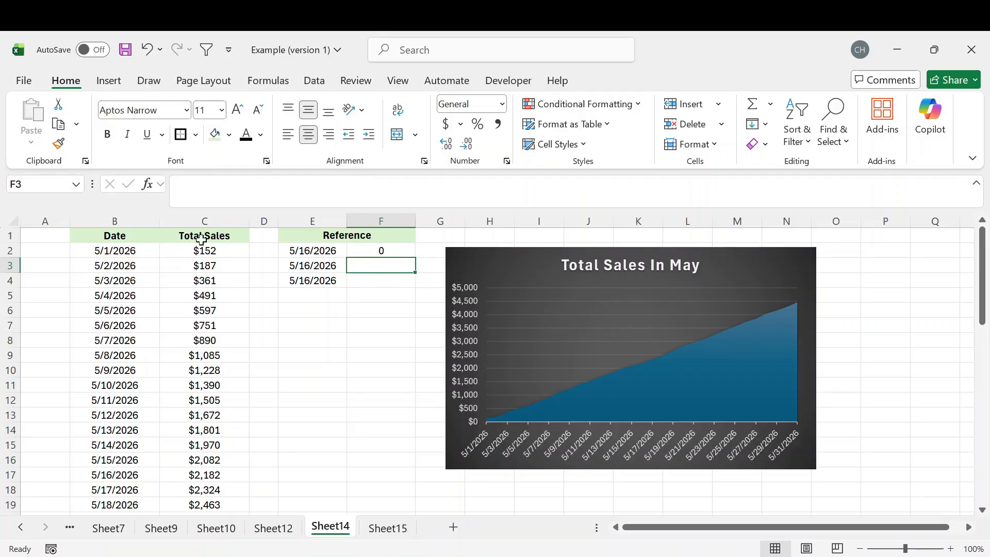
# Check the Total Sales values and enter =MAX(C:C) in F3 to get the peak, 4455.
pyautogui.click(205, 220)
pyautogui.scroll(-6, 216, 320)
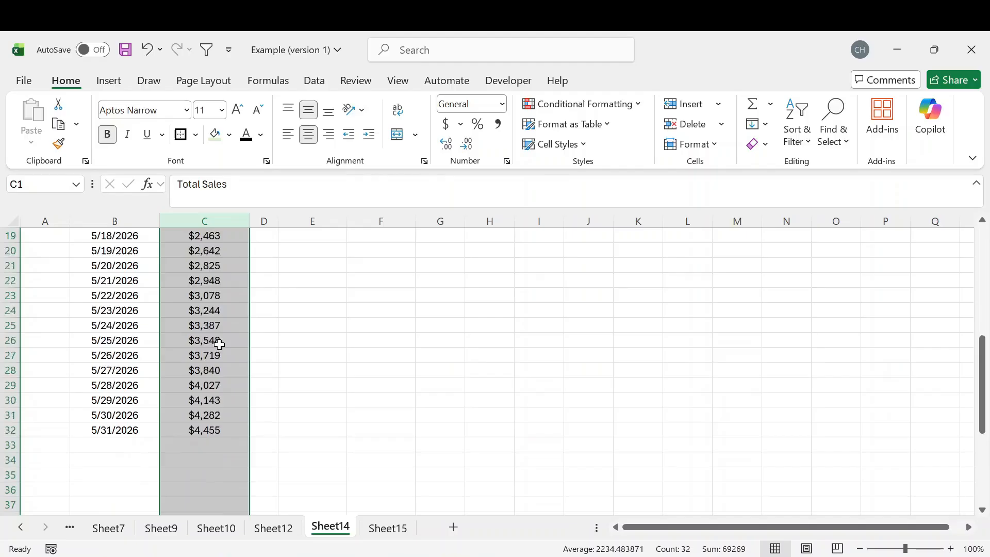
pyautogui.scroll(6, 219, 345)
pyautogui.click(212, 354)
pyautogui.scroll(-7, 209, 351)
pyautogui.click(203, 385)
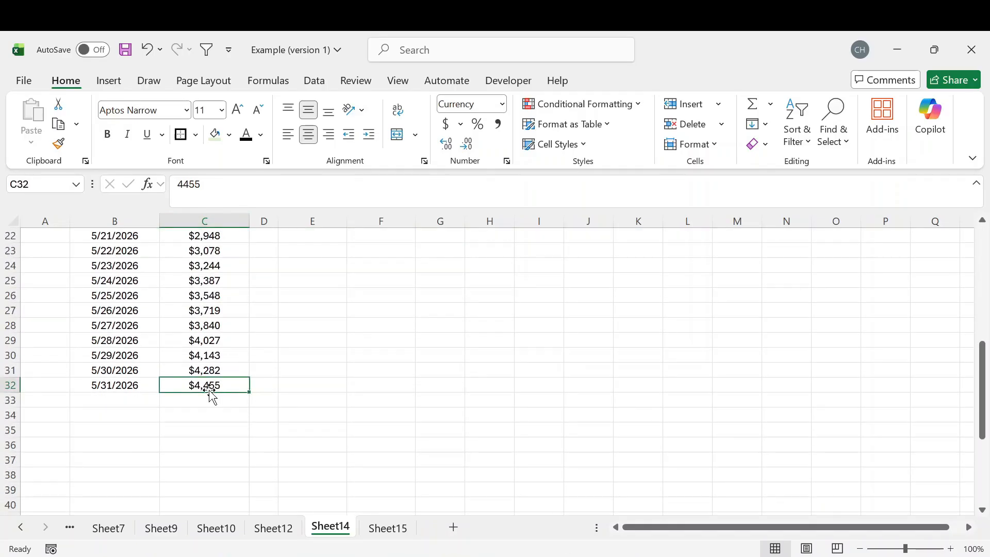
pyautogui.scroll(7, 212, 393)
pyautogui.click(382, 267)
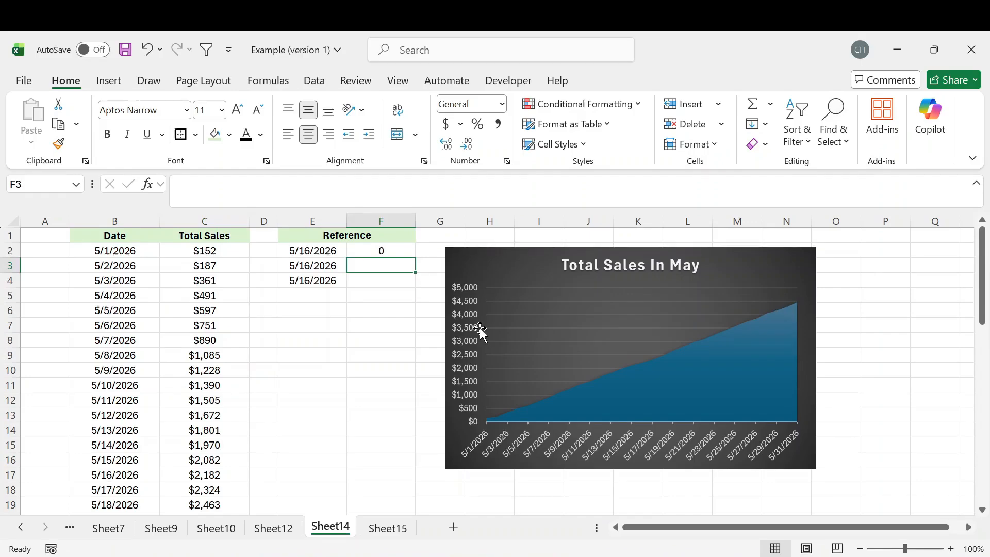
pyautogui.write('=MAX(')
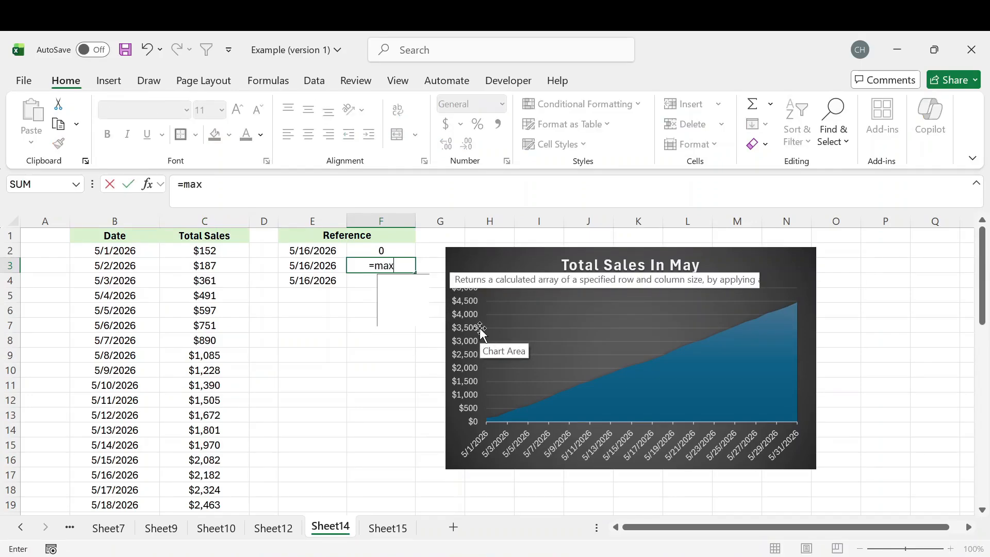
pyautogui.click(213, 212)
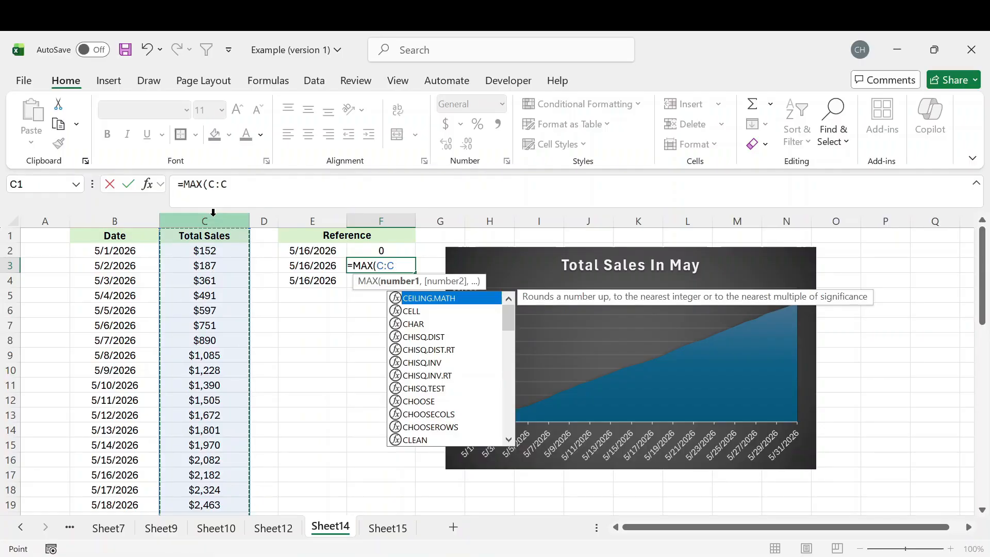
pyautogui.press('Return')
# Format F3 as Currency with no decimal places, showing $4,455.
pyautogui.click(392, 264)
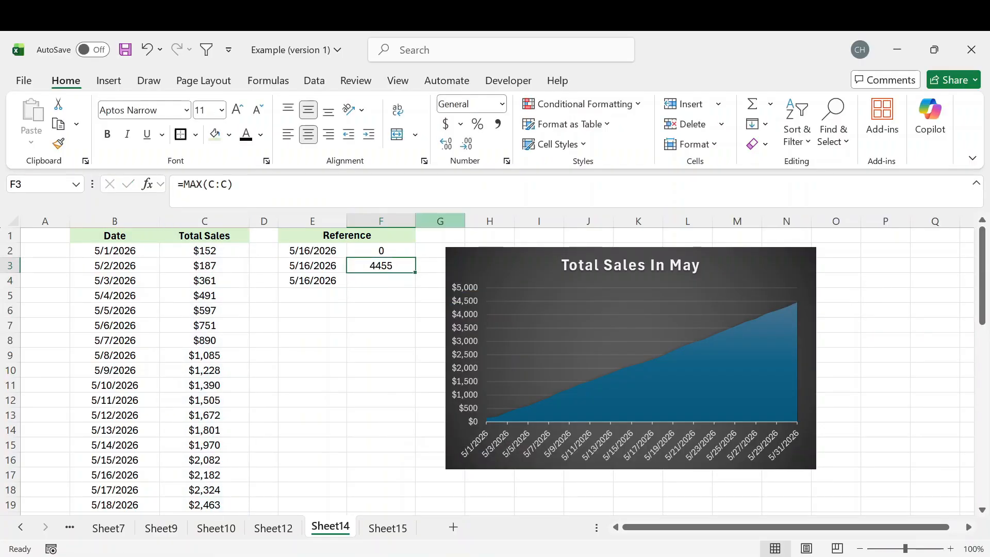
pyautogui.click(502, 105)
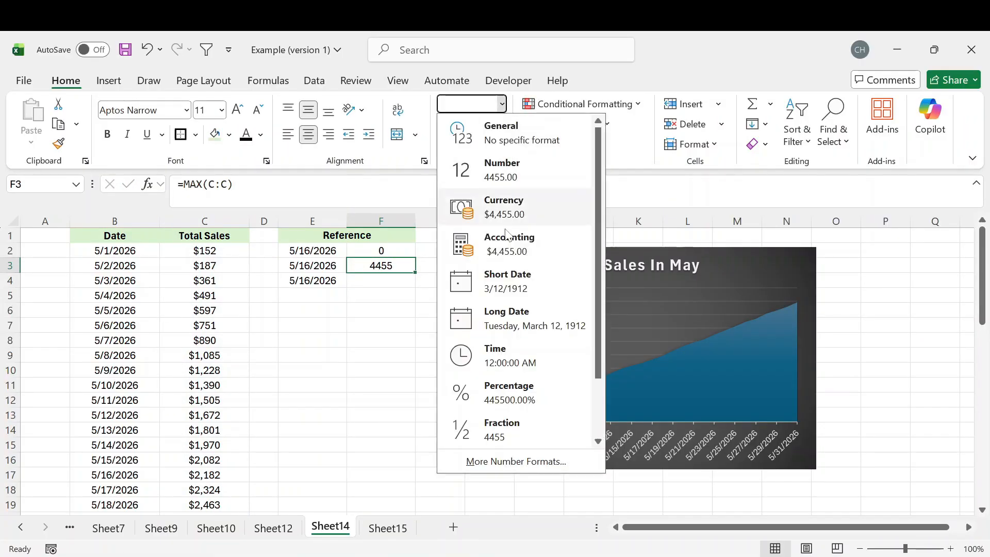
pyautogui.click(505, 209)
pyautogui.click(468, 144)
pyautogui.click(467, 145)
pyautogui.click(351, 282)
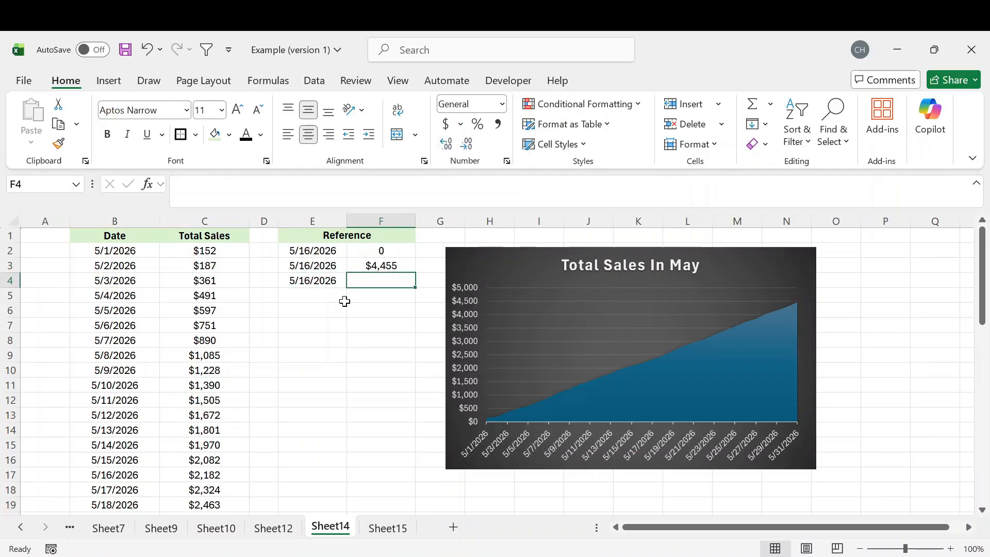
pyautogui.click(324, 283)
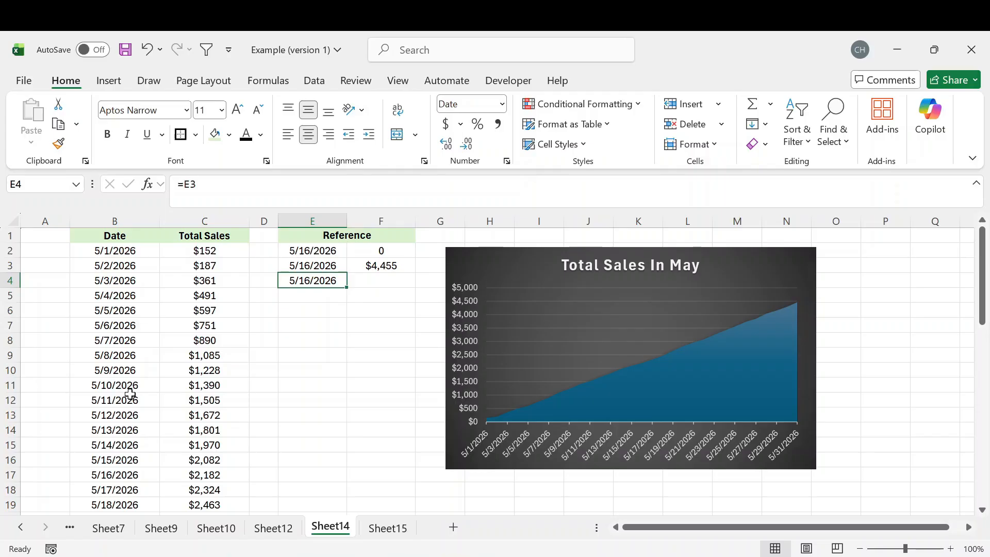
# Enter =VLOOKUP(E4,B:C,2,FALSE) in F4, returning 2182 for 5/16/2026.
pyautogui.click(371, 281)
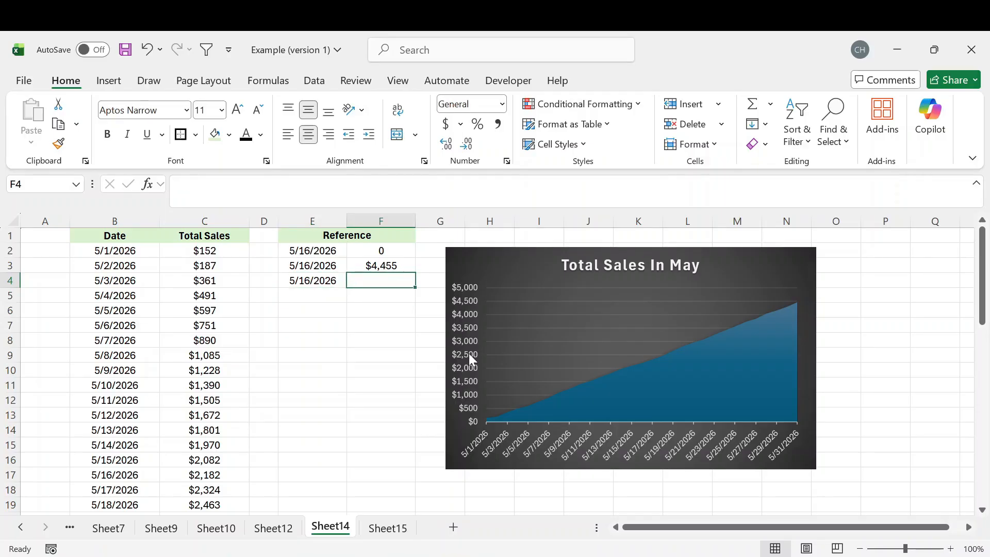
pyautogui.write('=vl')
pyautogui.press('Tab')
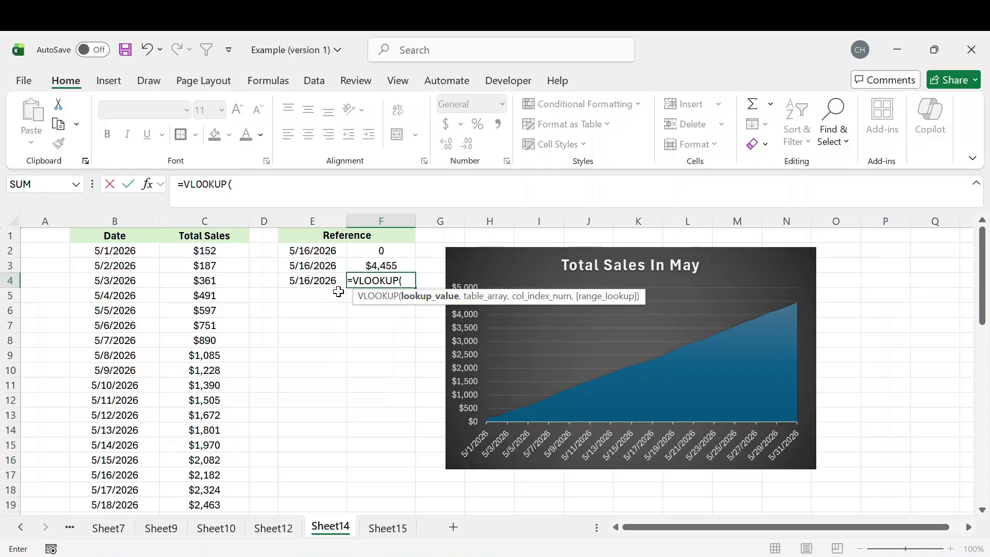
pyautogui.click(310, 285)
pyautogui.write(',')
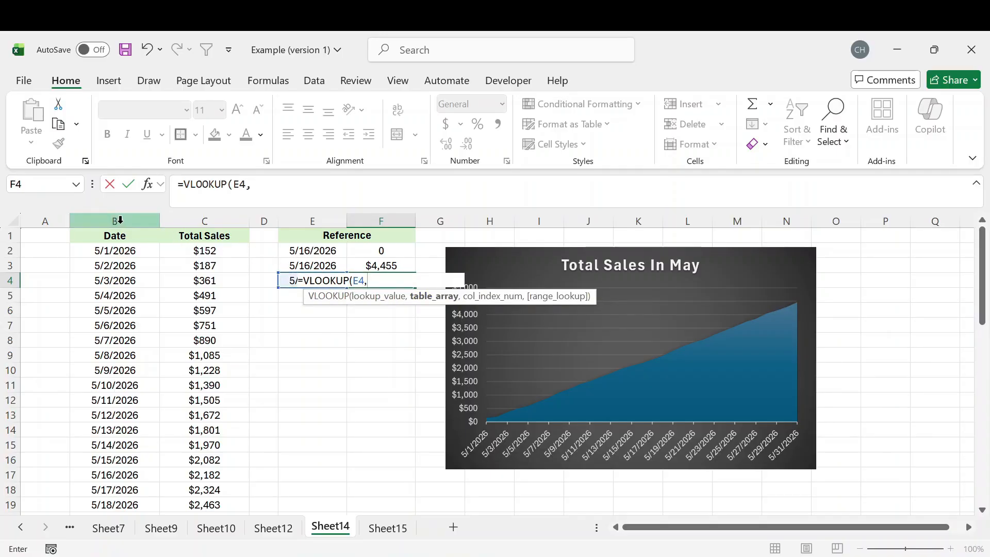
pyautogui.moveTo(118, 220); pyautogui.dragTo(189, 219)
pyautogui.write(',')
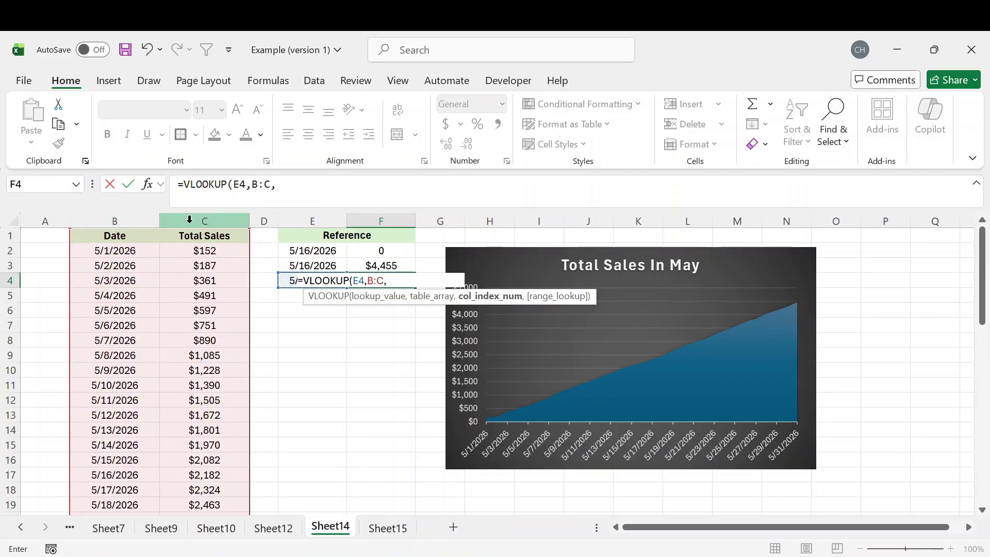
pyautogui.write('2')
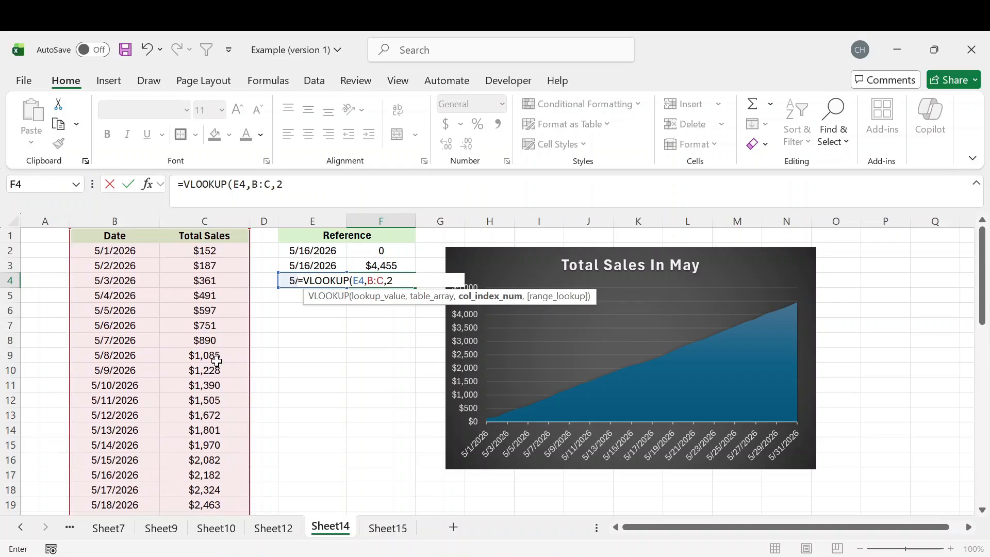
pyautogui.write(',')
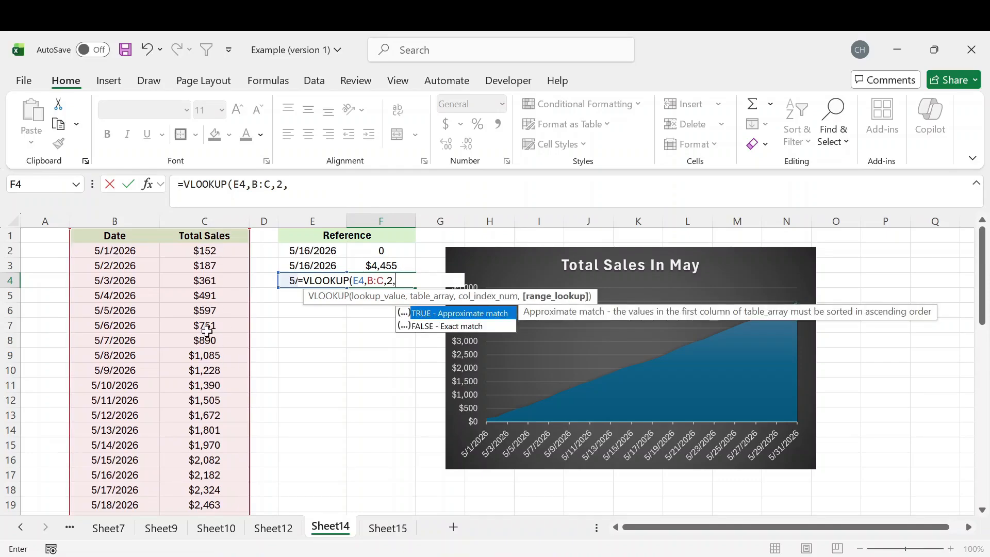
pyautogui.press('Down')
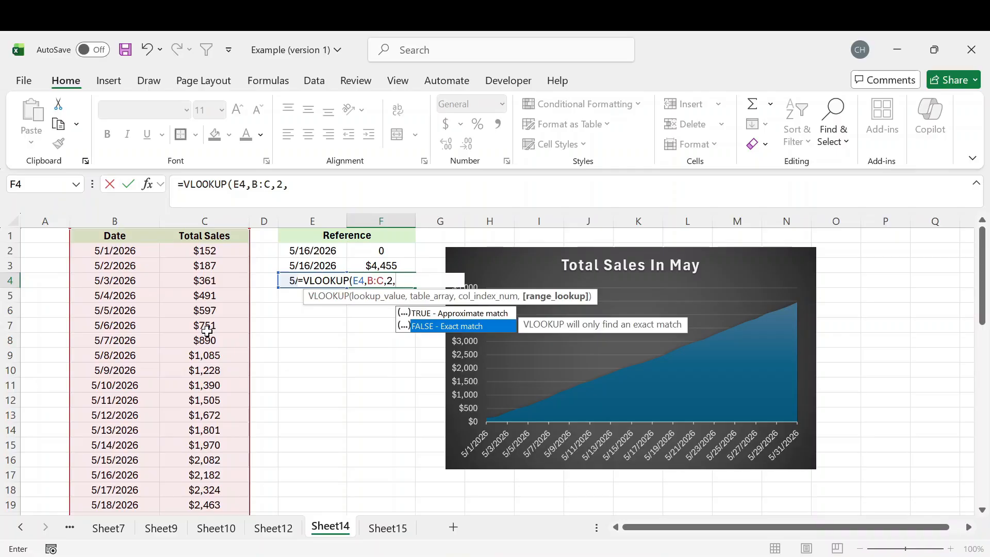
pyautogui.press('Tab')
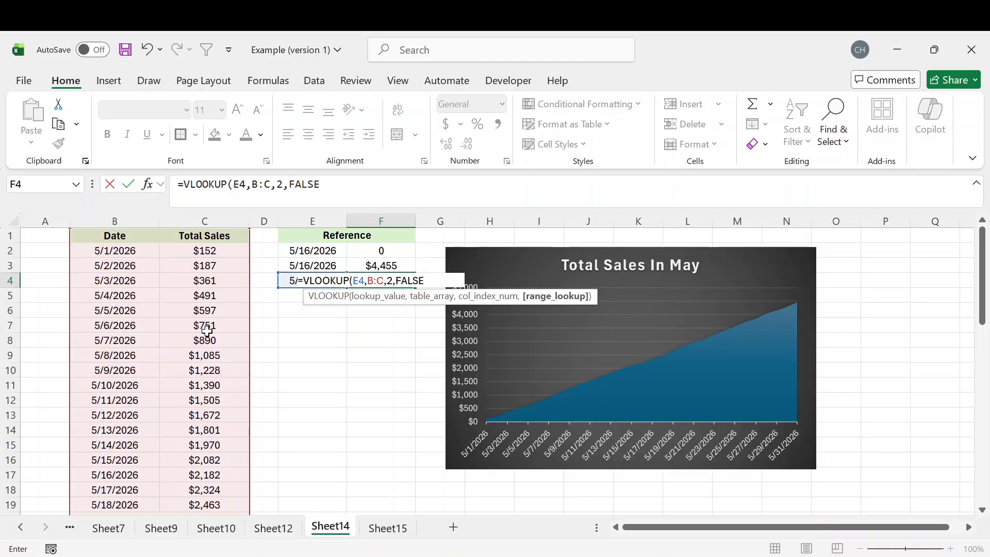
pyautogui.press('Return')
pyautogui.click(387, 282)
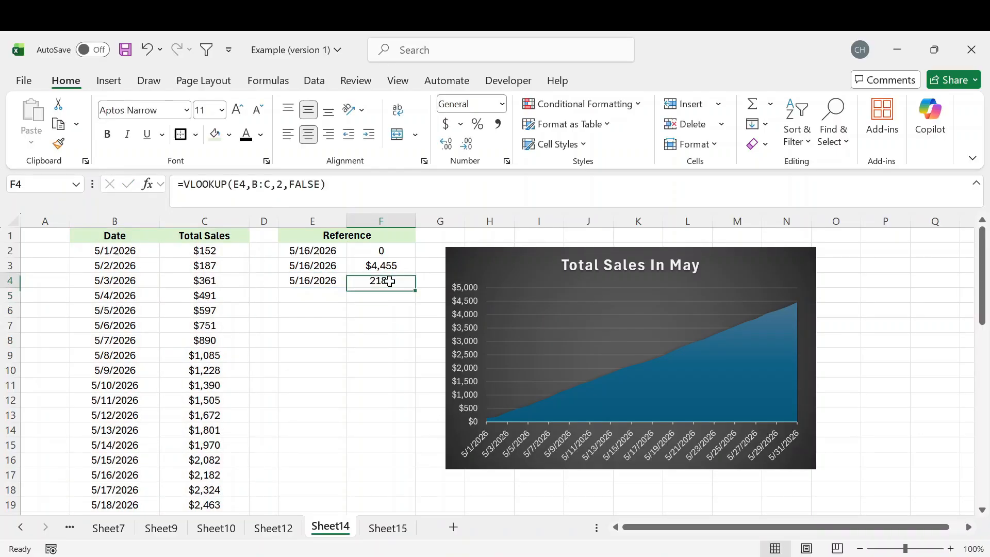
# Apply Currency format to the lookup result in F4.
pyautogui.click(502, 106)
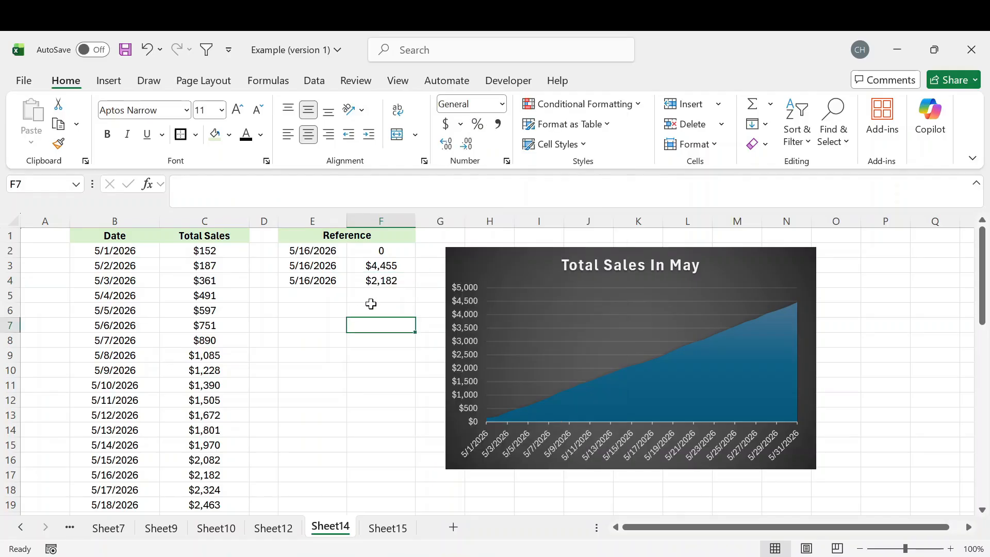
pyautogui.click(382, 281)
pyautogui.click(316, 283)
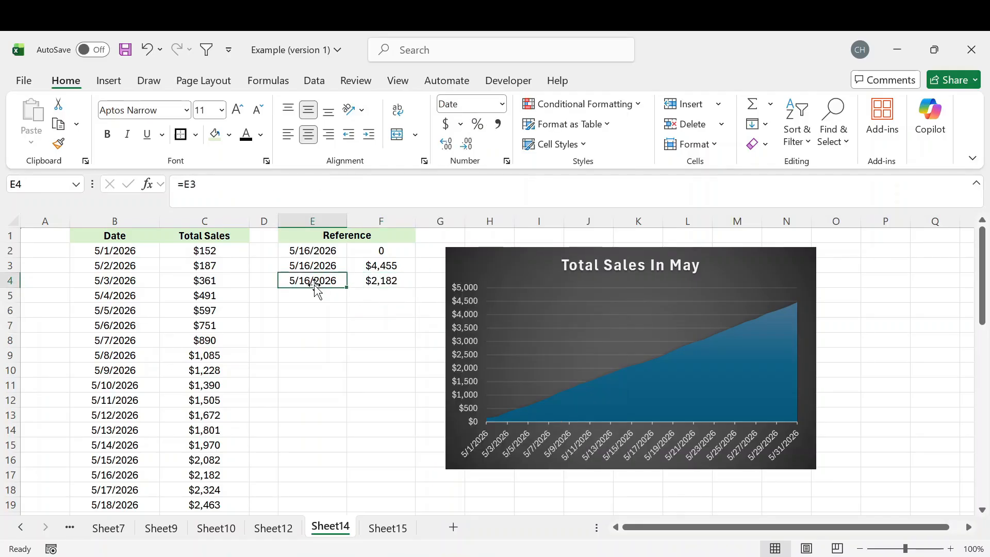
# Change the E2 date to 5/17/2026 and verify its row shows sales of $2,324.
pyautogui.click(305, 252)
pyautogui.click(198, 185)
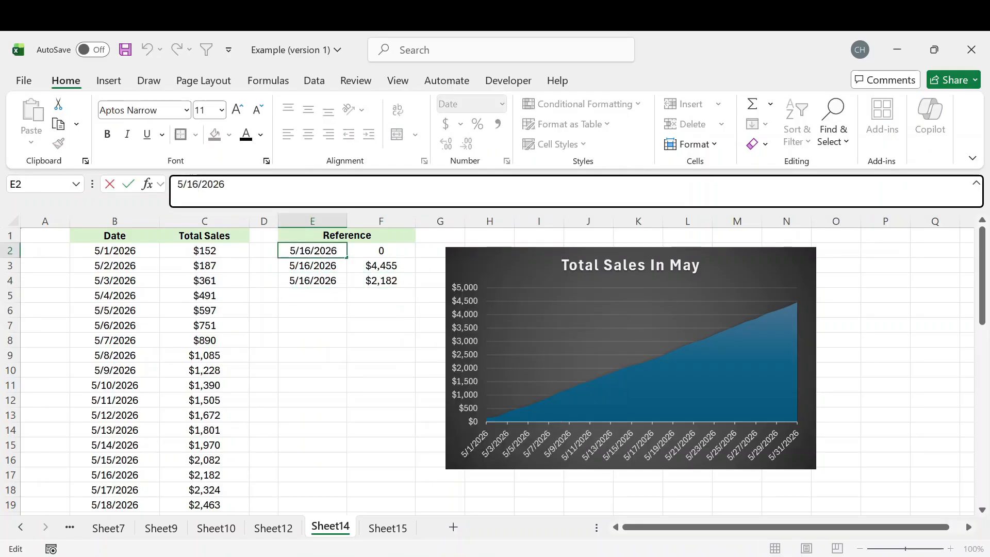
pyautogui.press('BackSpace')
pyautogui.write('7')
pyautogui.press('Return')
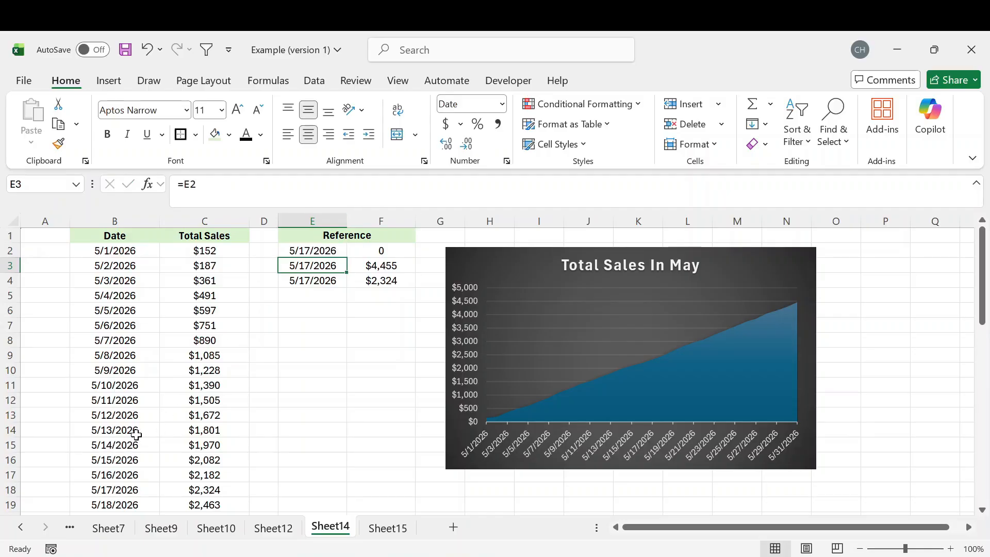
pyautogui.moveTo(120, 486); pyautogui.dragTo(196, 490)
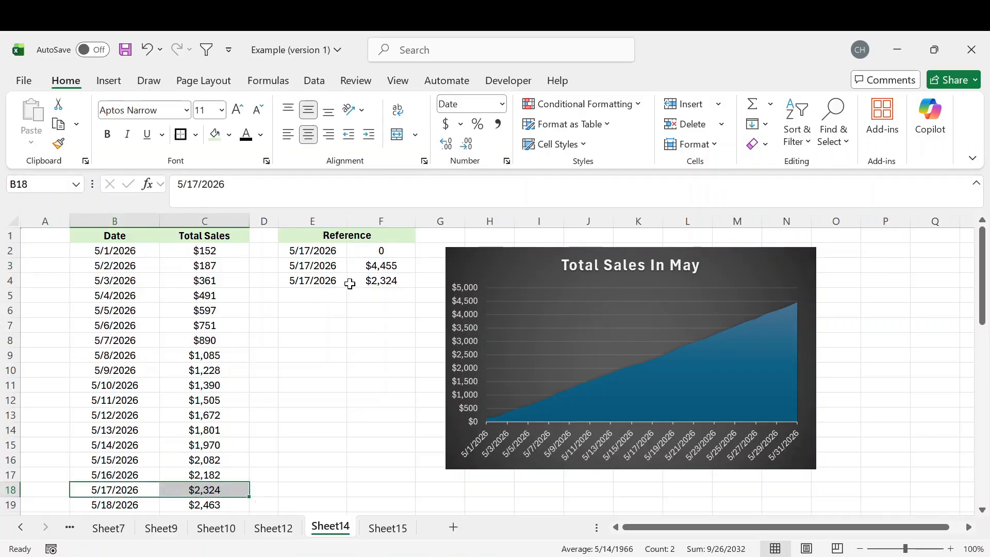
pyautogui.click(384, 309)
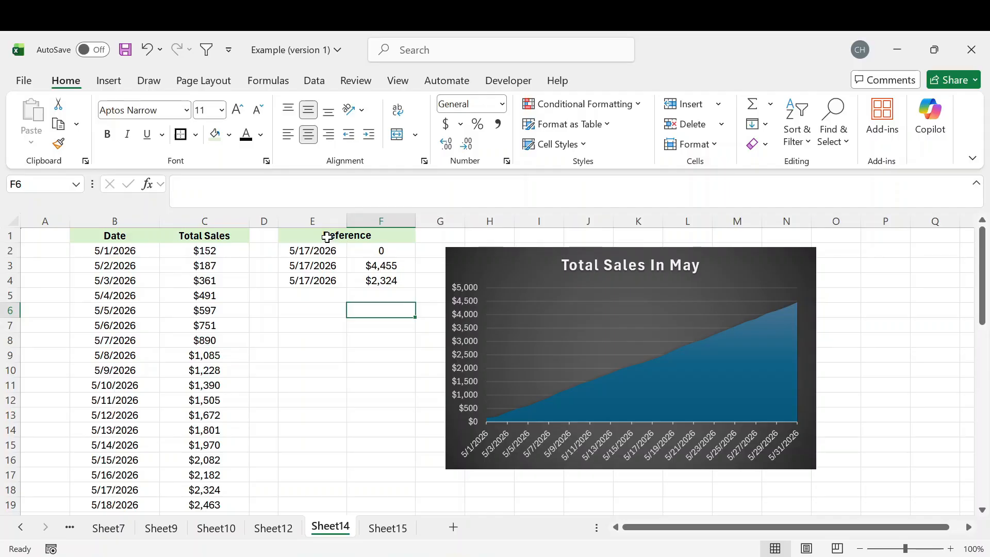
# Copy E2:F4 and paste it into the Total Sales In May chart as an orange series.
pyautogui.moveTo(324, 251); pyautogui.dragTo(386, 279)
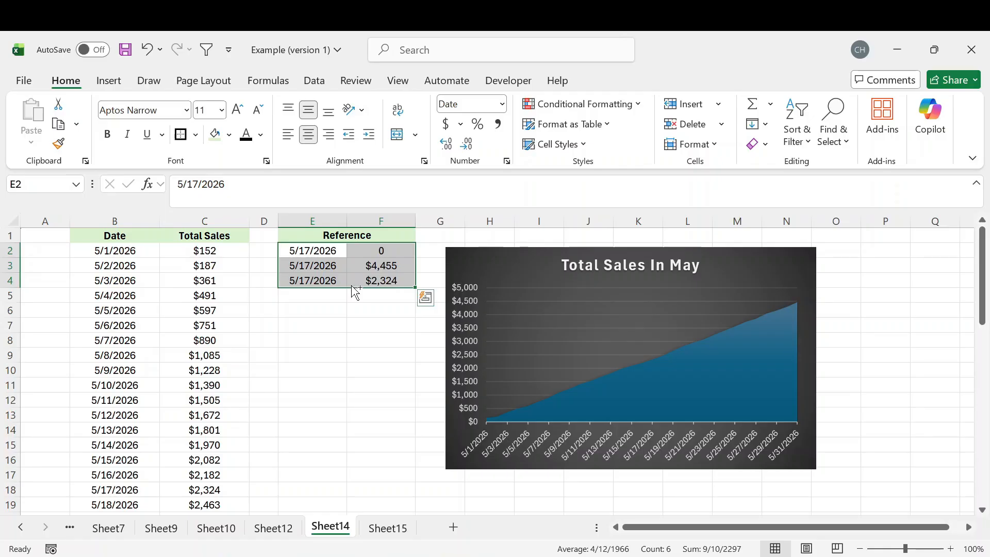
pyautogui.hotkey('ctrl', 'c')
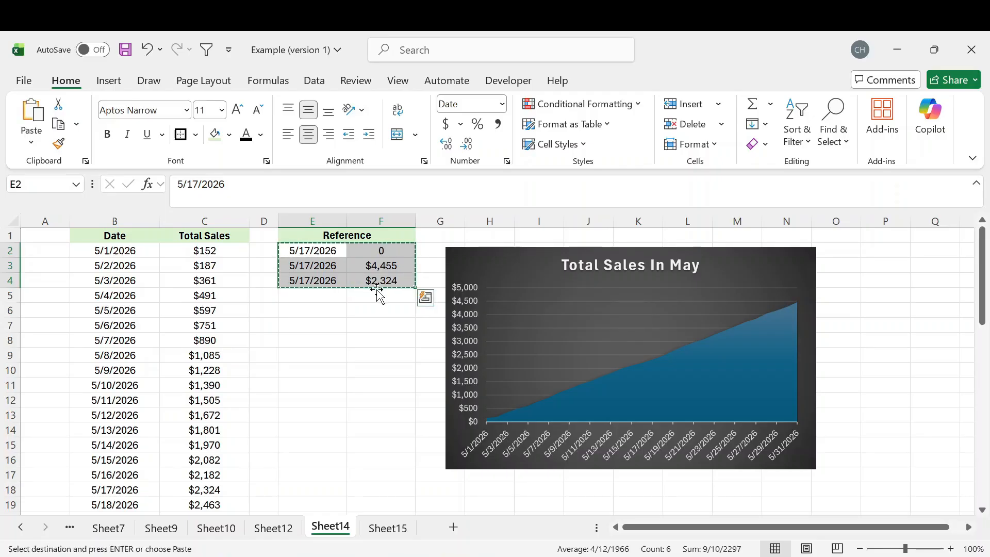
pyautogui.click(470, 263)
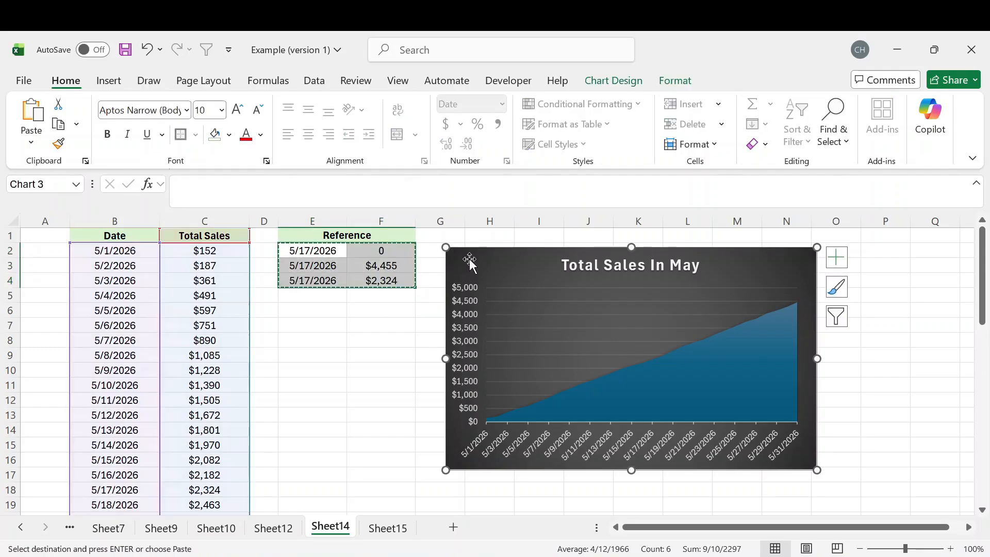
pyautogui.hotkey('ctrl', 'v')
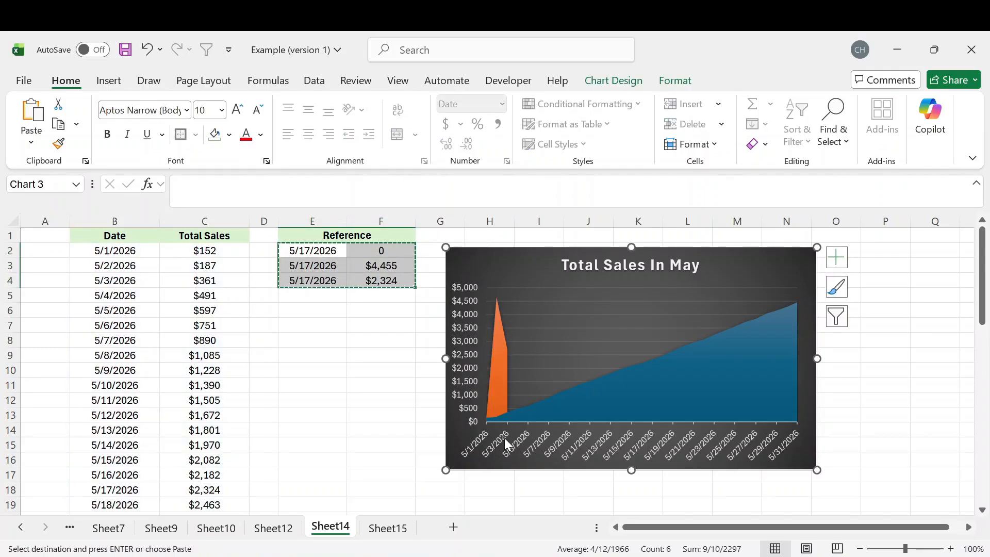
pyautogui.click(486, 334)
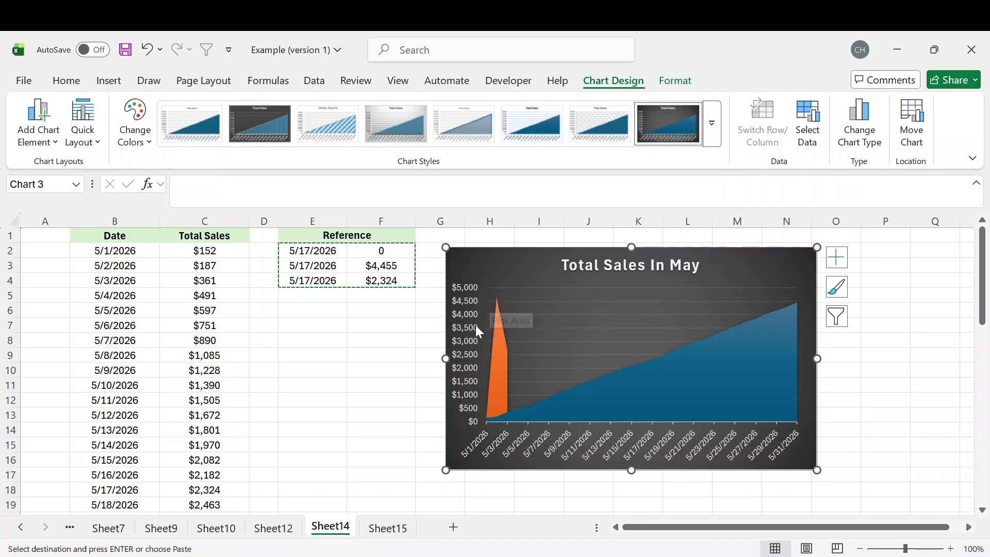
pyautogui.click(497, 347)
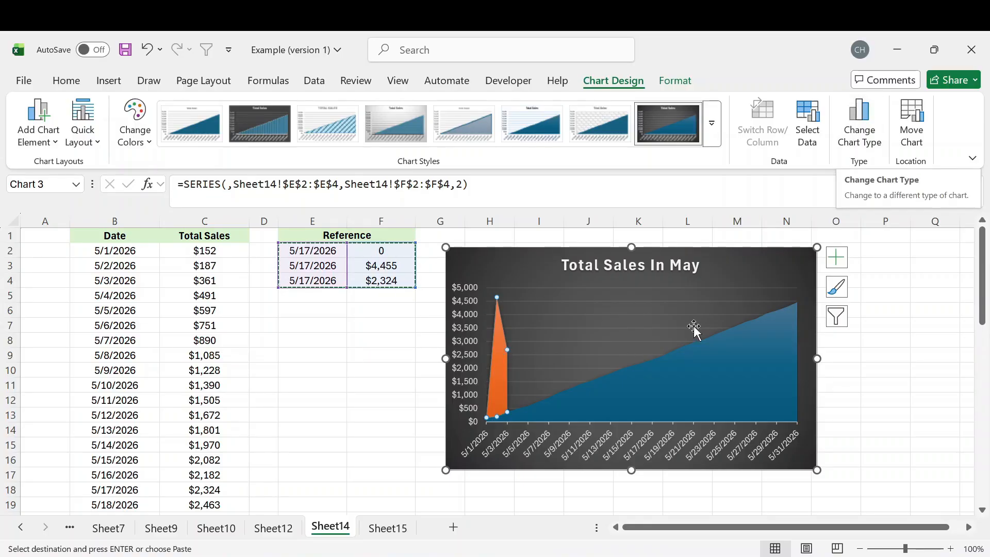
# Make Series2 a Scatter with Smooth Lines on the primary axis via the Combo chart type.
pyautogui.click(860, 135)
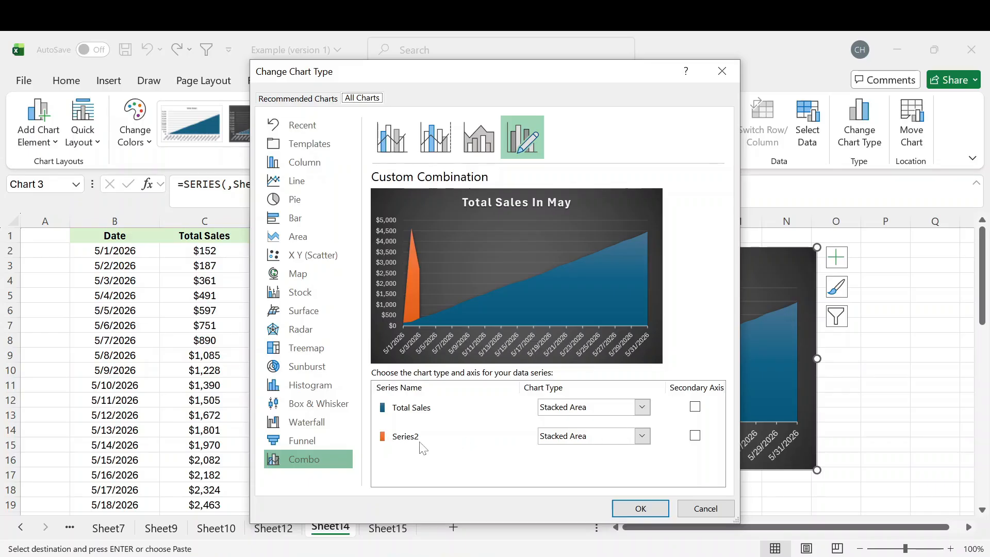
pyautogui.click(640, 436)
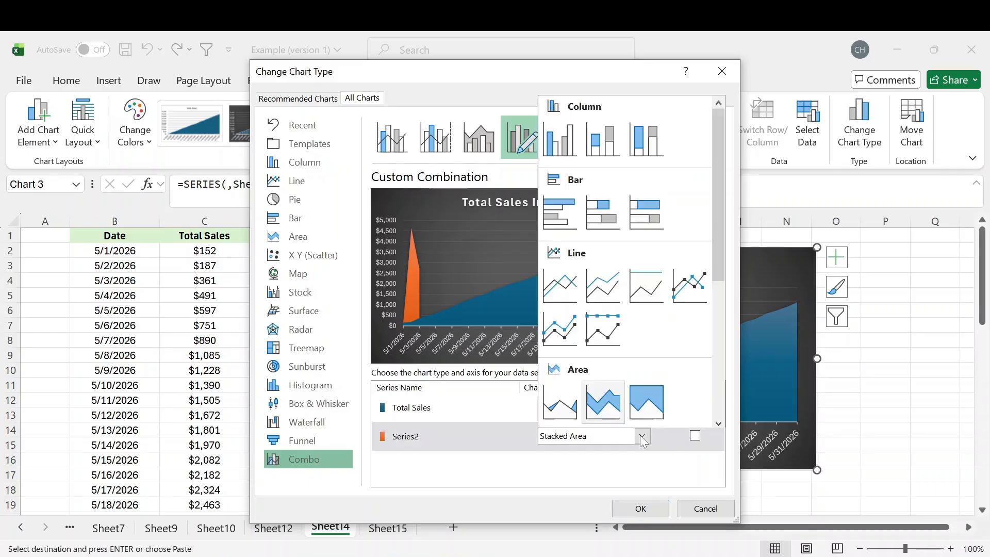
pyautogui.scroll(-4, 643, 348)
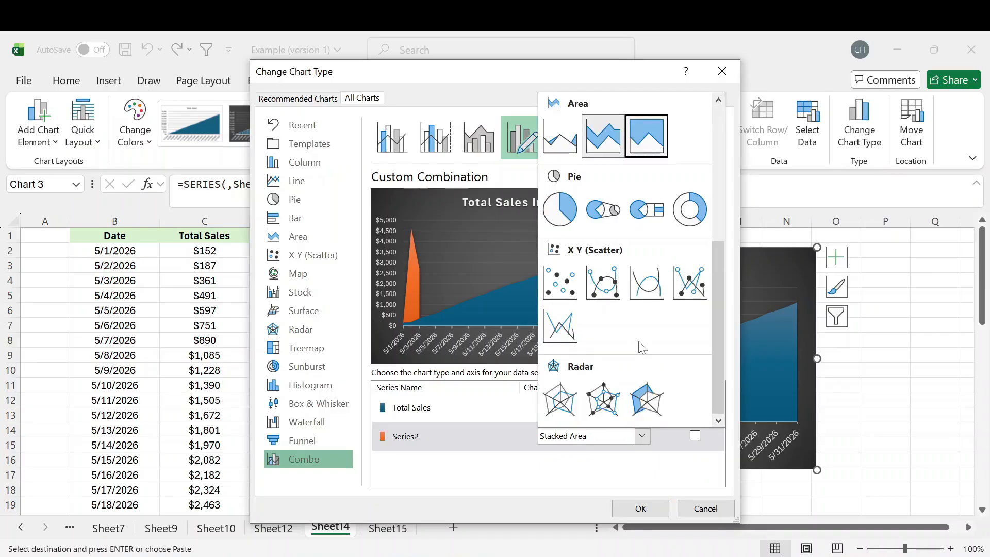
pyautogui.click(598, 279)
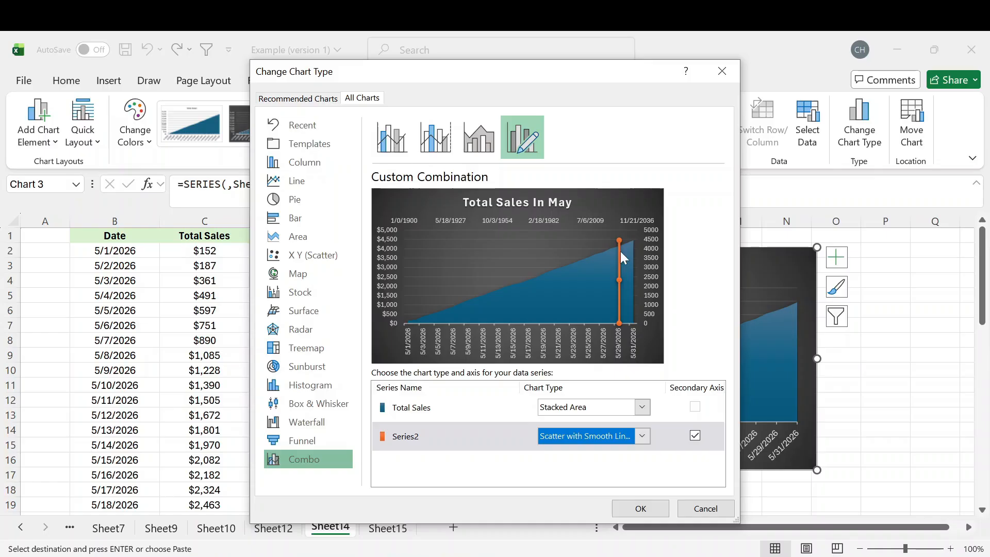
pyautogui.click(695, 436)
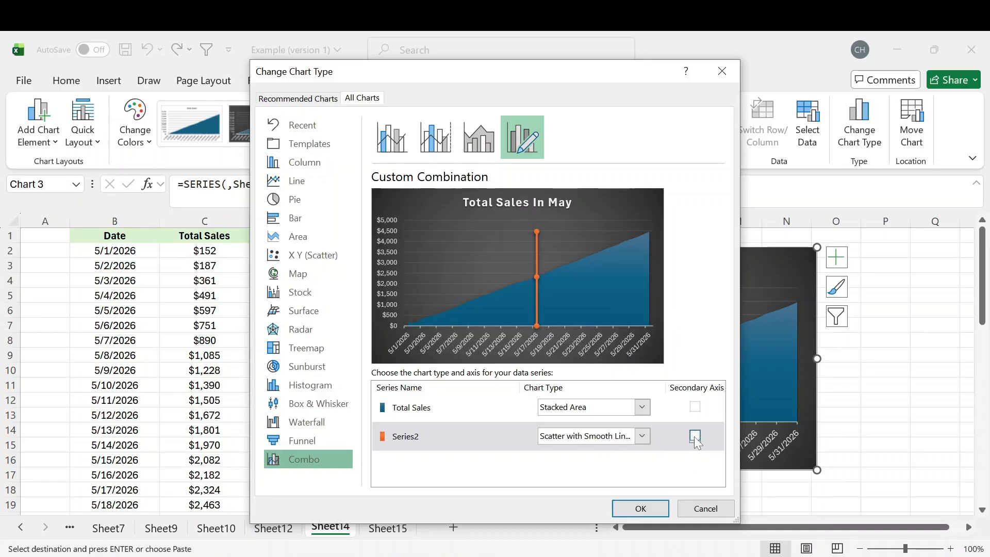
pyautogui.click(654, 507)
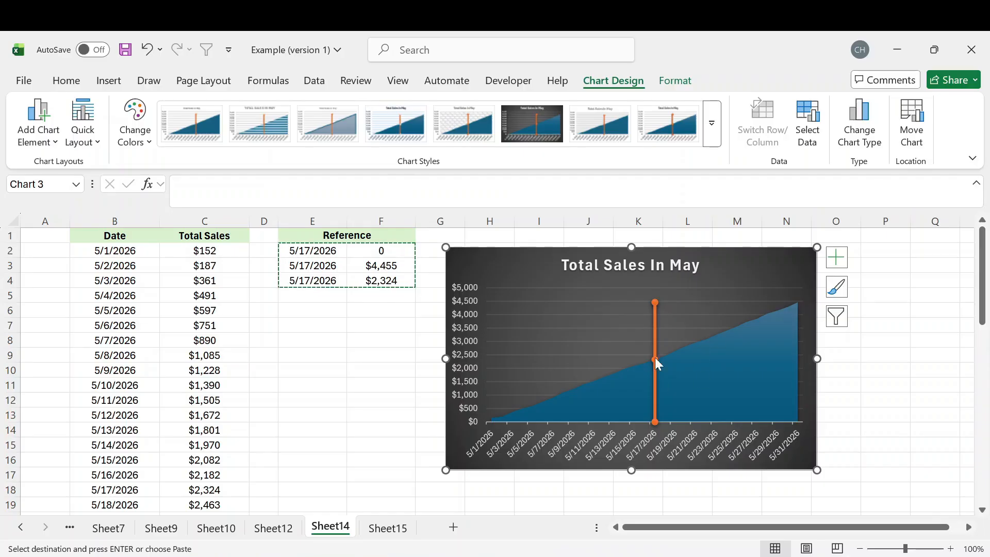
# Set the orange series' marker option to None in its Fill & Line formatting.
pyautogui.moveTo(655, 343)
pyautogui.press('Escape')
pyautogui.click(655, 319)
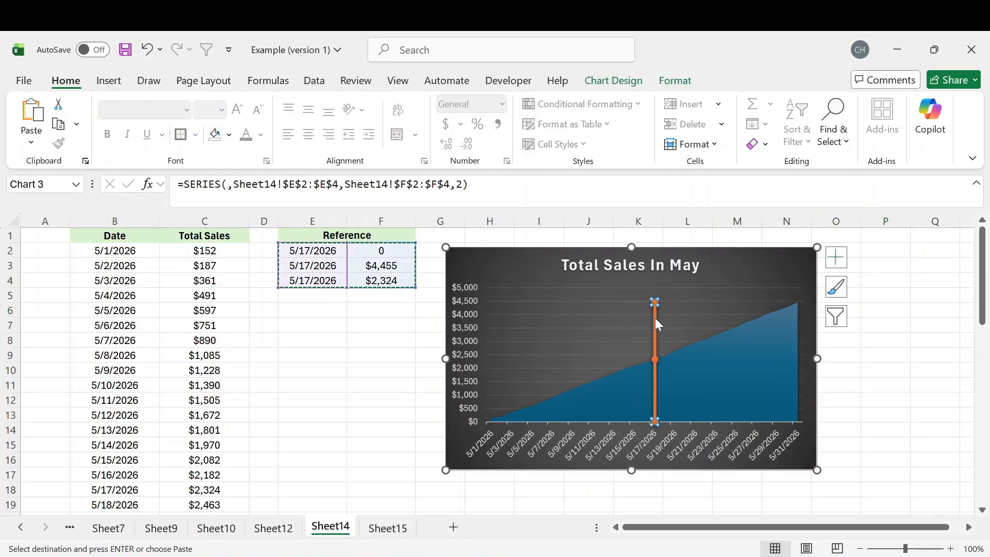
pyautogui.doubleClick(656, 319)
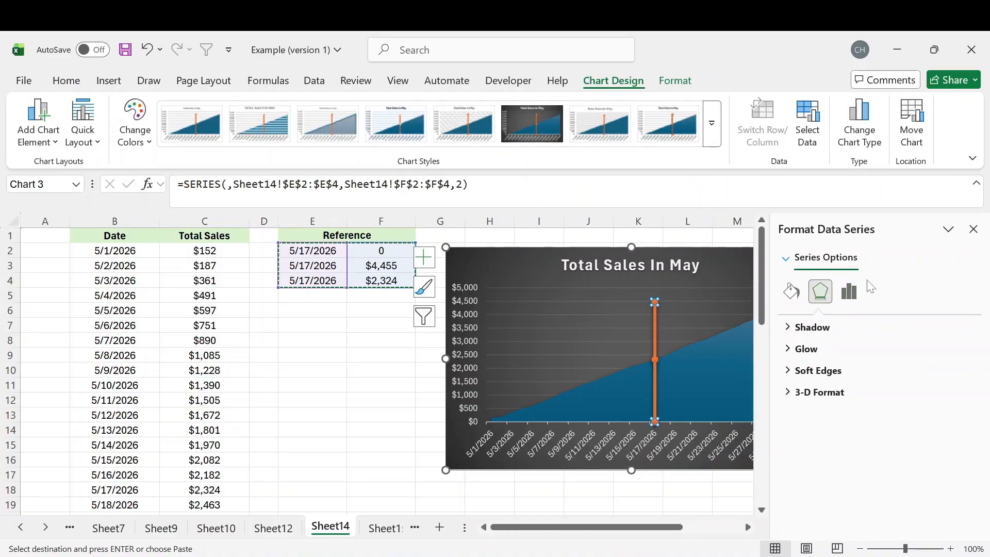
pyautogui.click(791, 293)
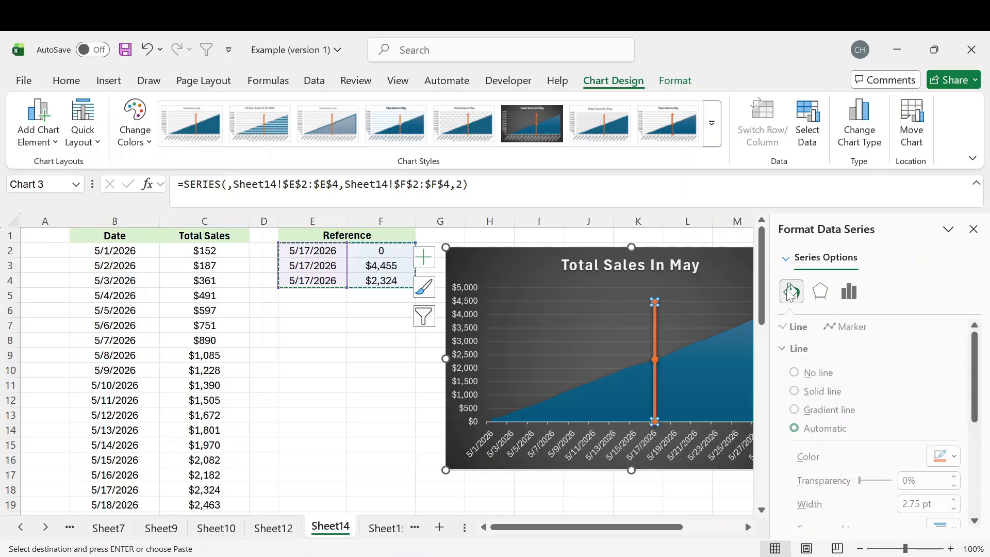
pyautogui.click(856, 328)
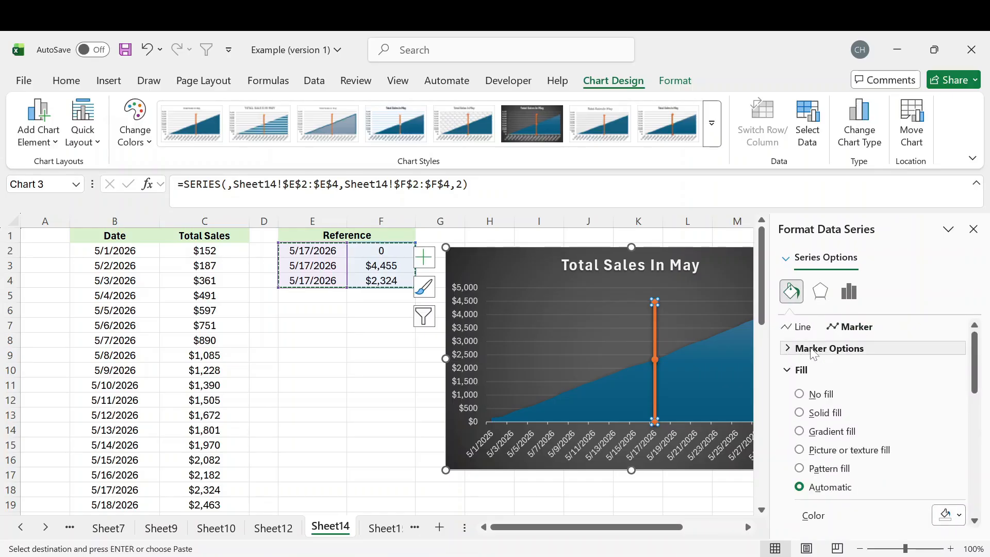
pyautogui.click(797, 350)
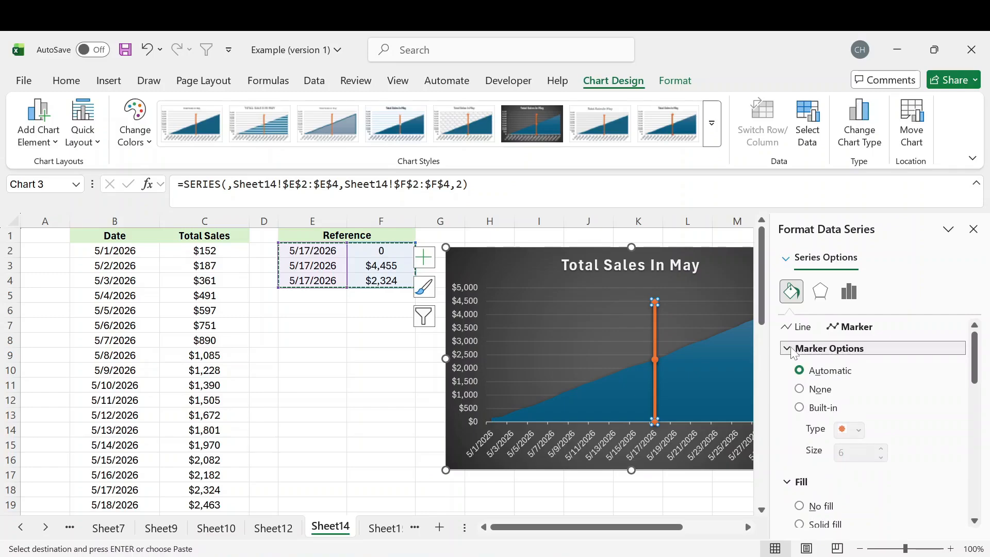
pyautogui.click(800, 391)
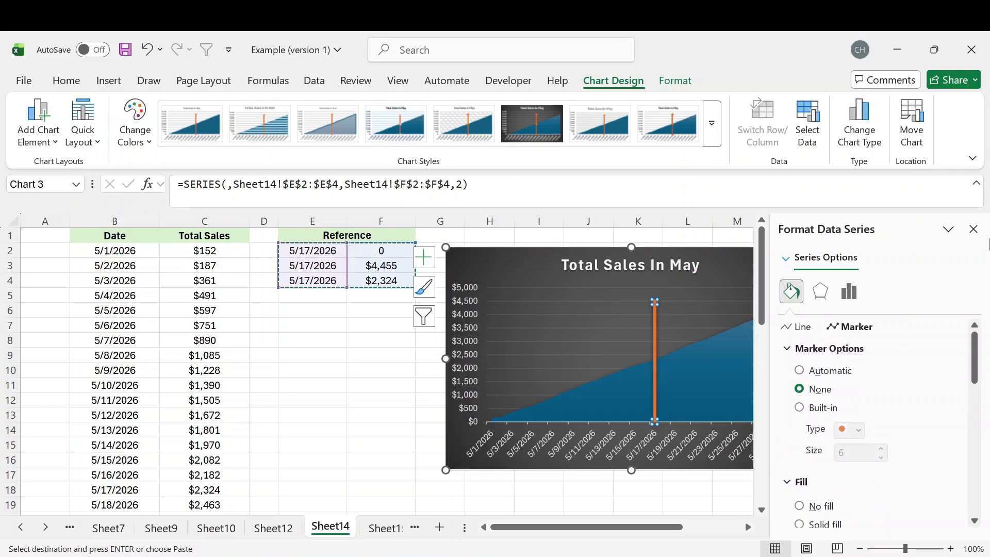
pyautogui.click(974, 229)
pyautogui.click(346, 360)
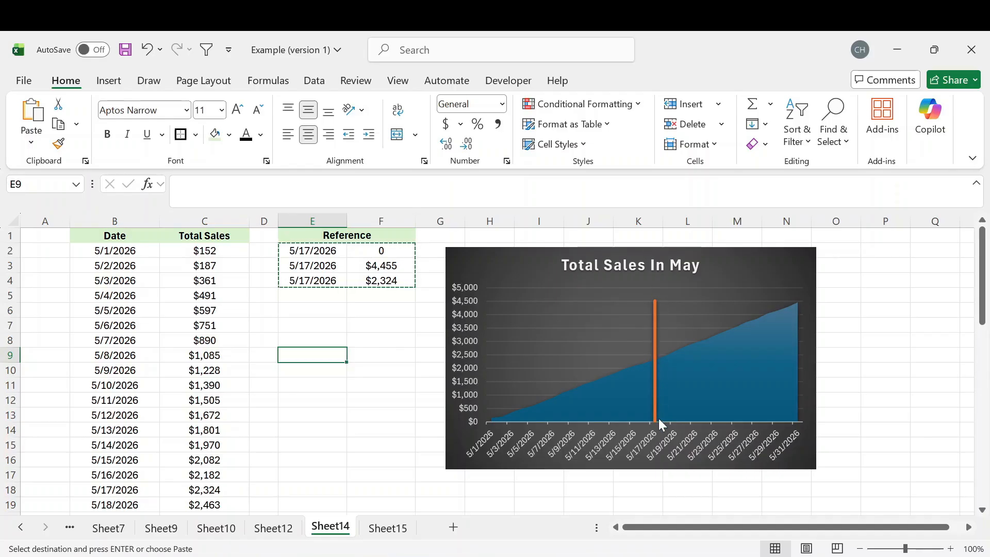
# Change the Reference date in E2 from 5/17/2026 to 5/5/26, moving the orange line.
pyautogui.click(310, 251)
pyautogui.click(243, 186)
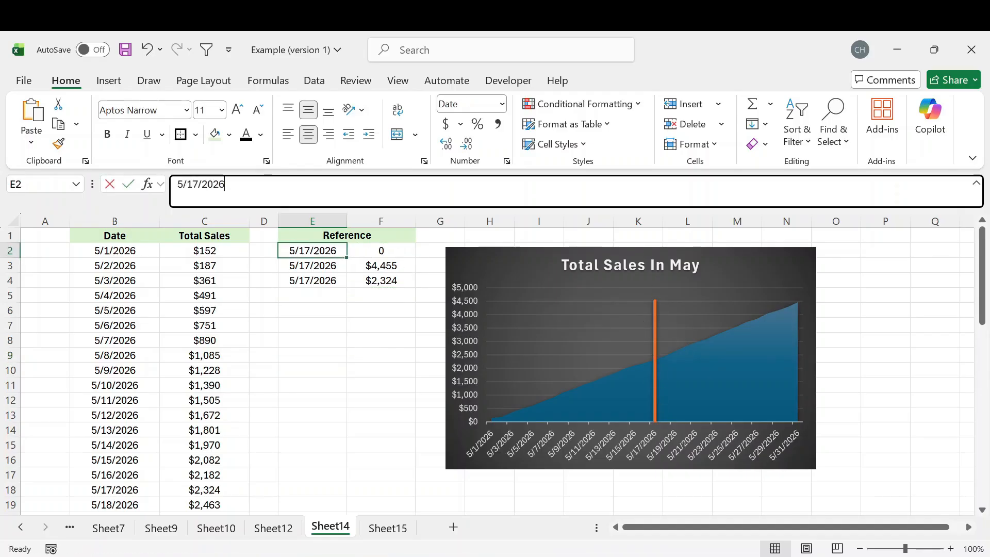
pyautogui.moveTo(226, 185); pyautogui.dragTo(132, 182)
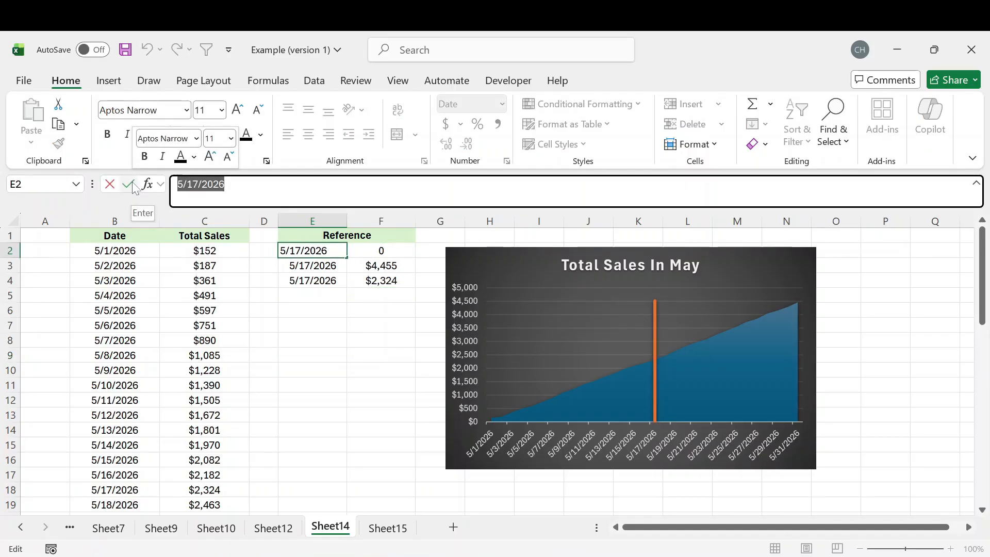
pyautogui.write('5/5/26')
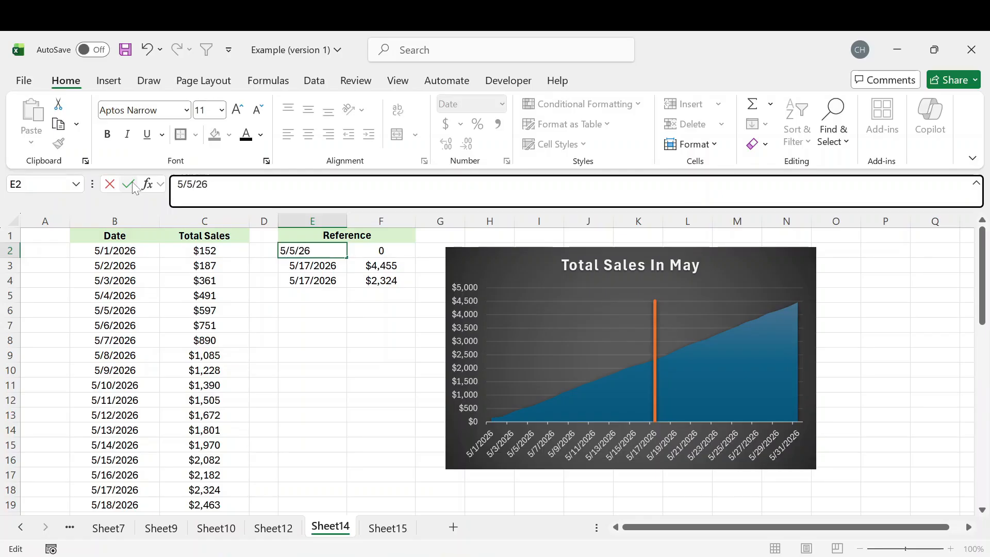
pyautogui.press('Return')
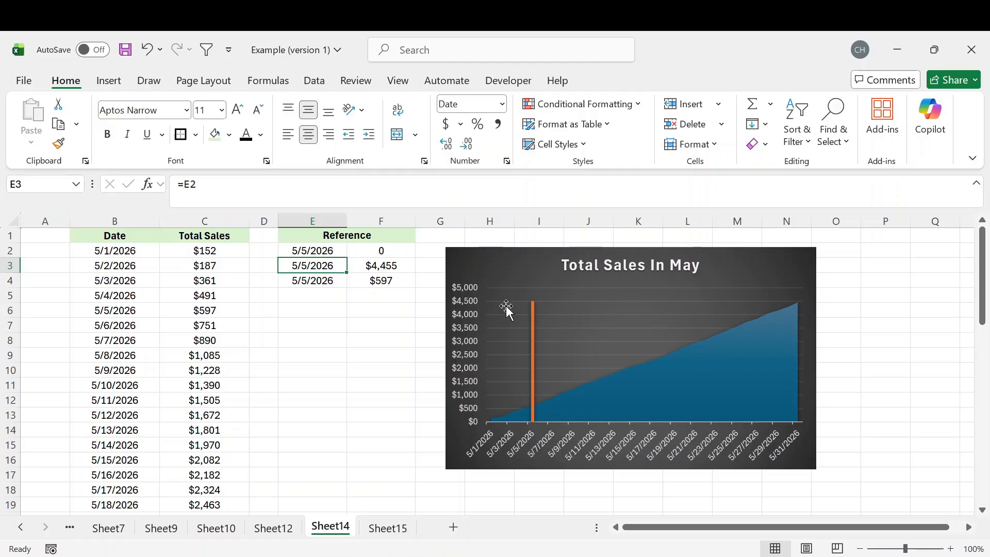
# Fill the date cell E2 with yellow and check the highlight.
pyautogui.click(316, 252)
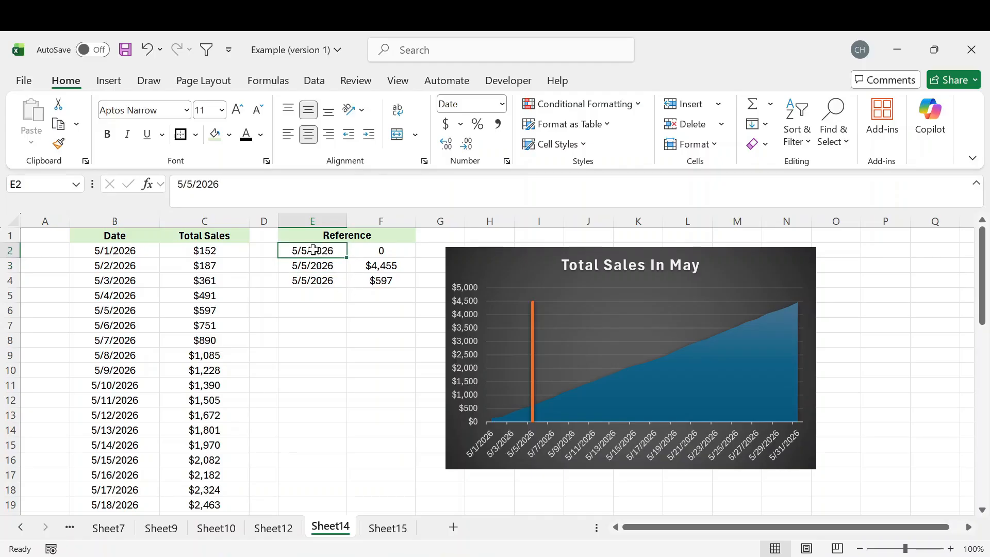
pyautogui.click(229, 134)
pyautogui.click(282, 366)
pyautogui.click(381, 340)
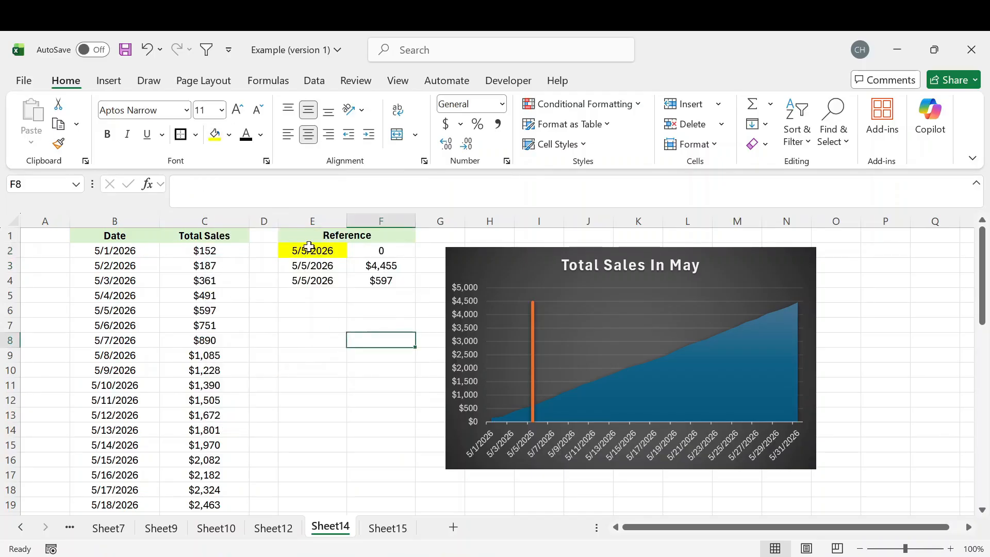
pyautogui.click(313, 250)
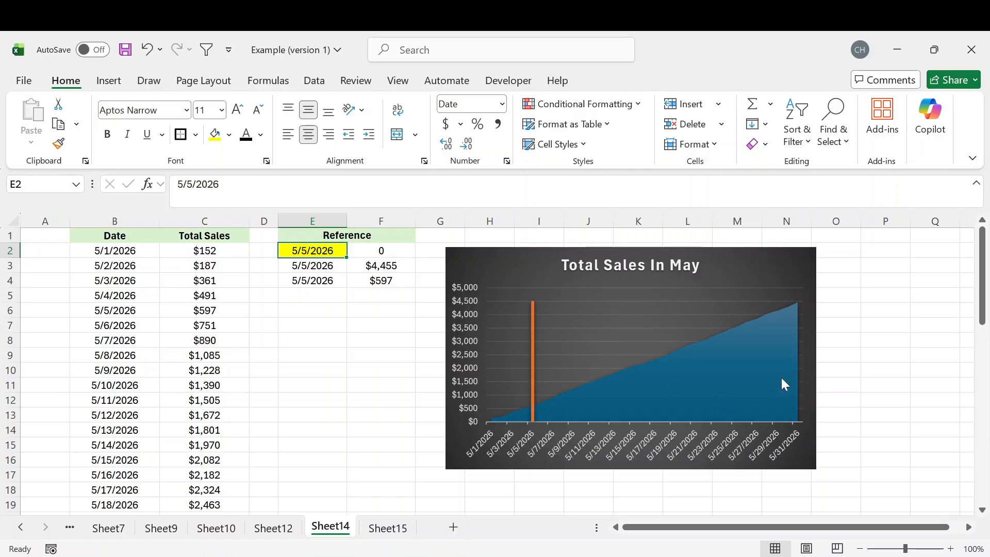